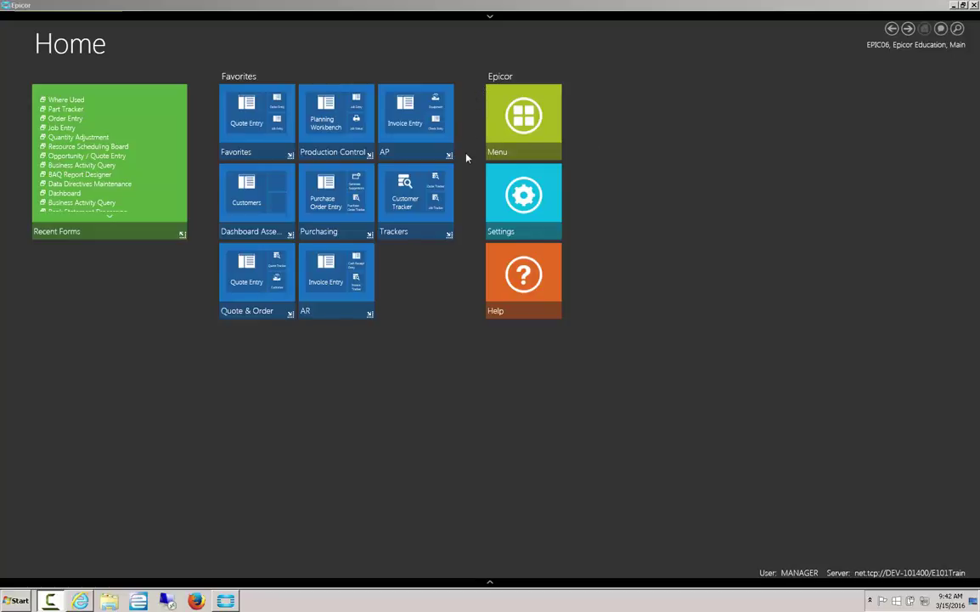
# In Colors settings, apply the red suggested palette and set the first two backgrounds to orange and yellow
pyautogui.click(516, 196)
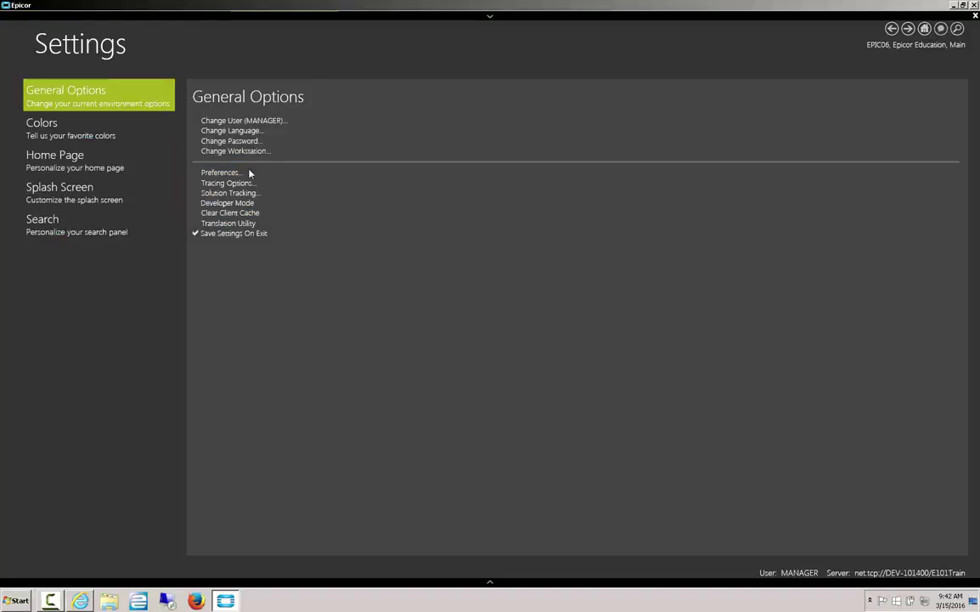
pyautogui.click(76, 131)
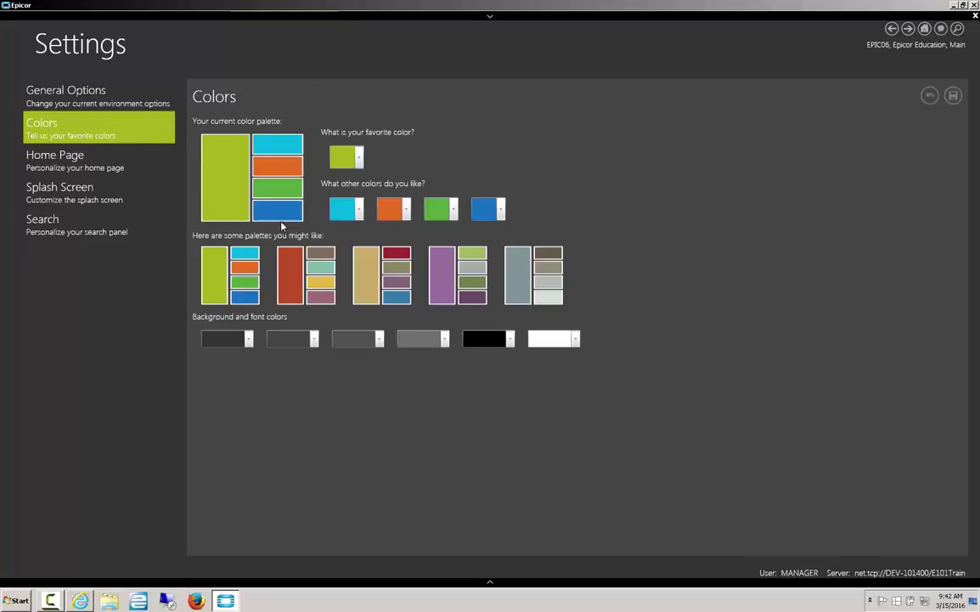
pyautogui.click(299, 259)
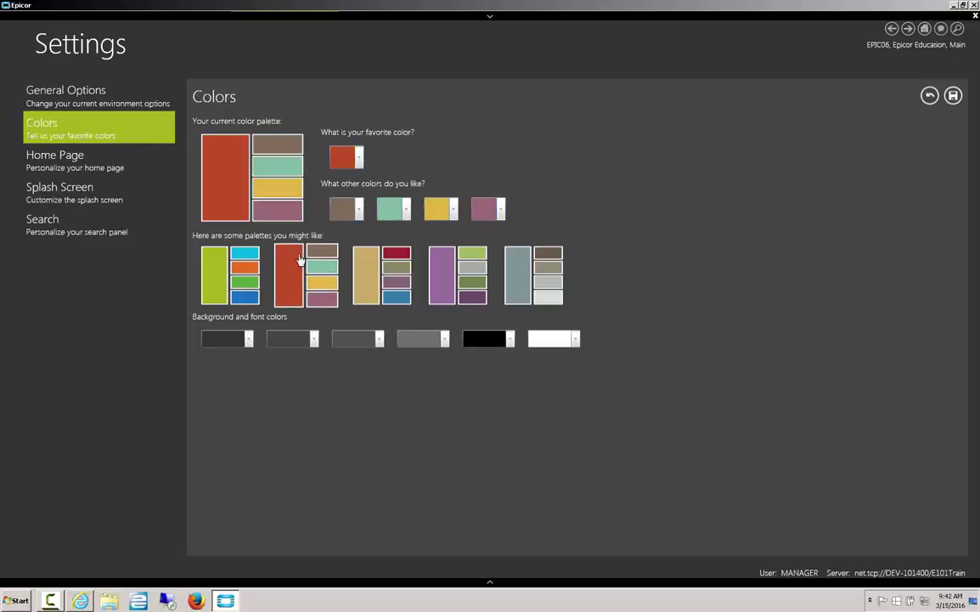
pyautogui.click(250, 339)
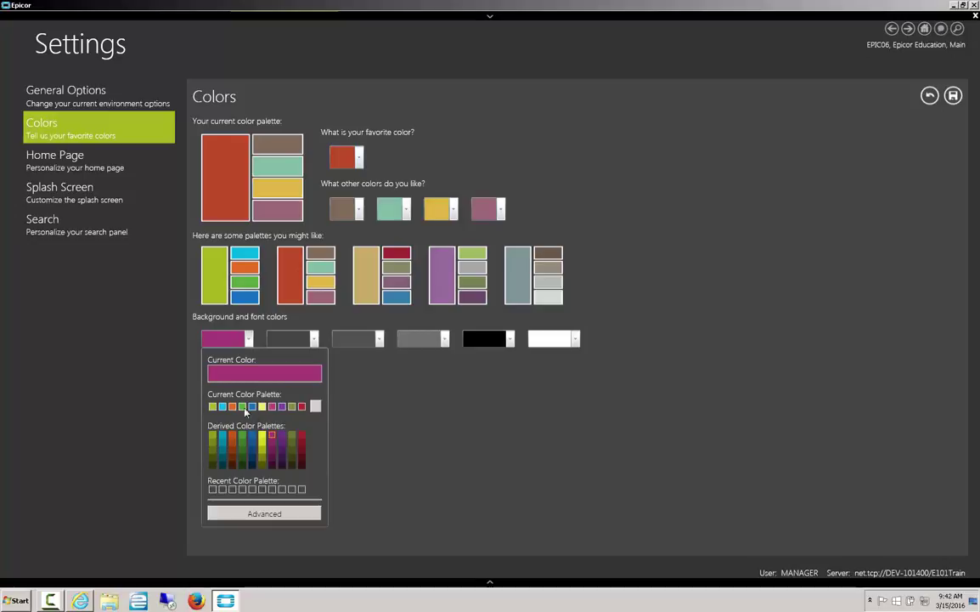
pyautogui.click(234, 406)
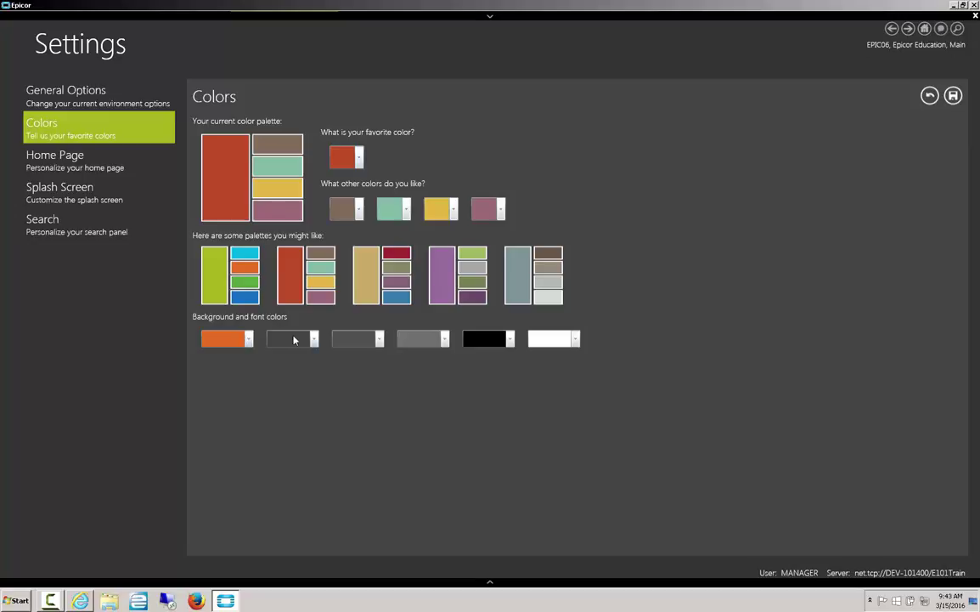
pyautogui.click(293, 338)
pyautogui.click(297, 406)
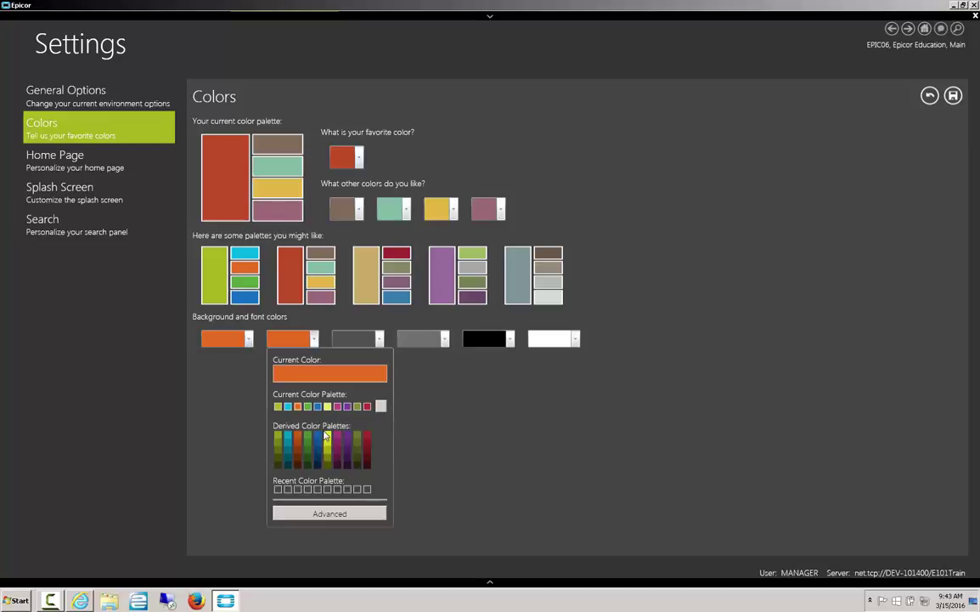
pyautogui.click(327, 442)
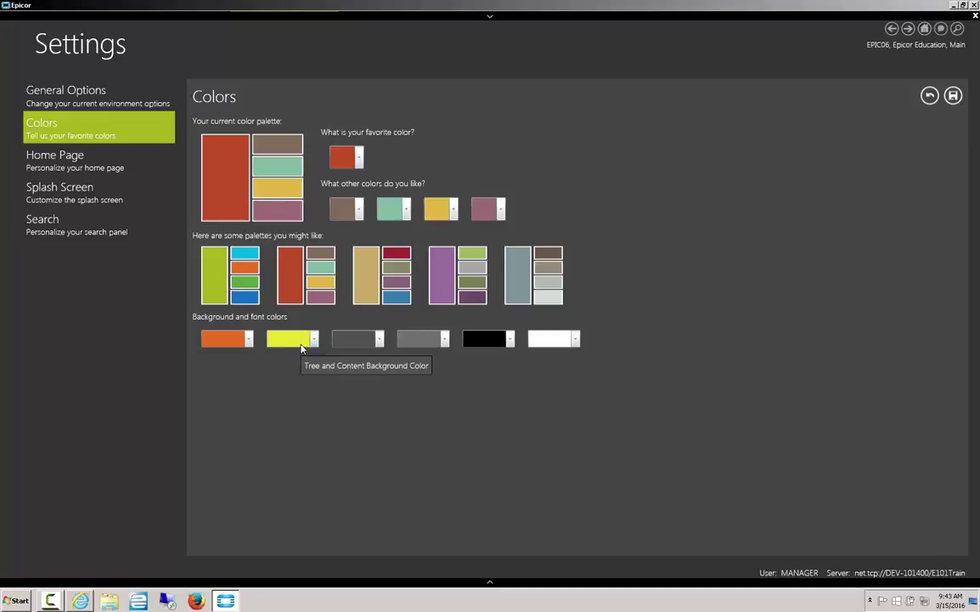
# Set the remaining colours to olive, teal, rust orange and olive green
pyautogui.click(372, 339)
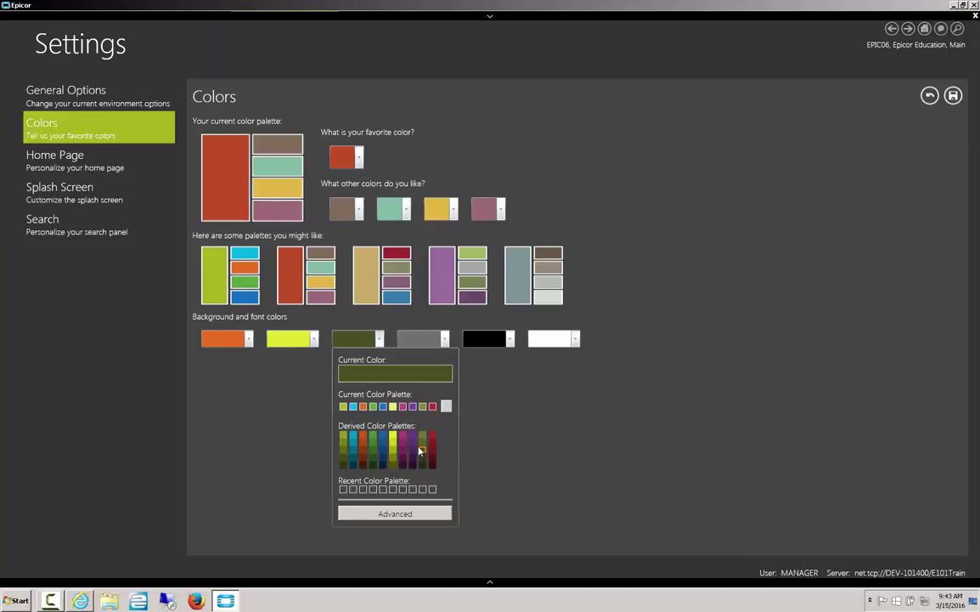
pyautogui.click(423, 451)
pyautogui.click(443, 339)
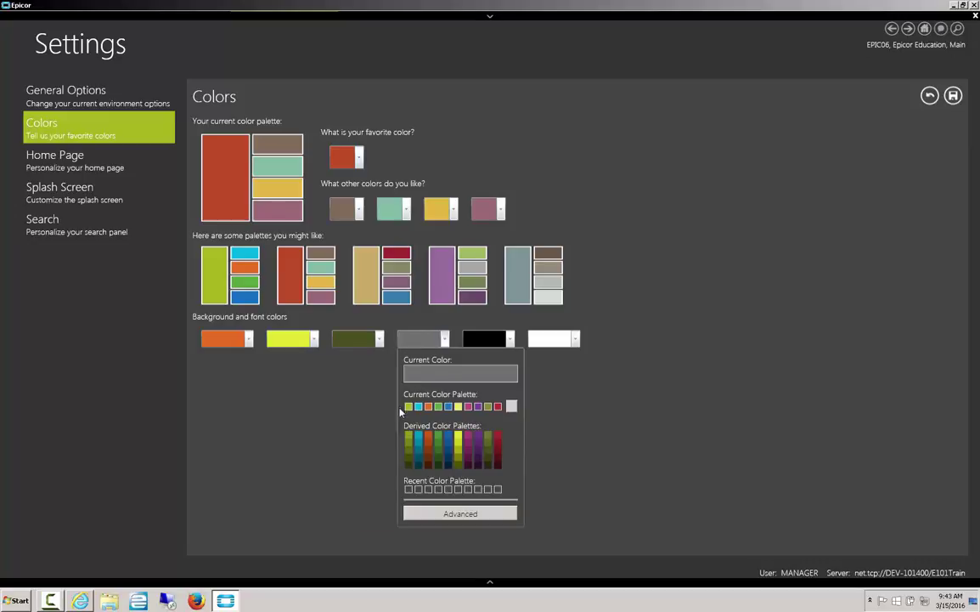
pyautogui.click(418, 443)
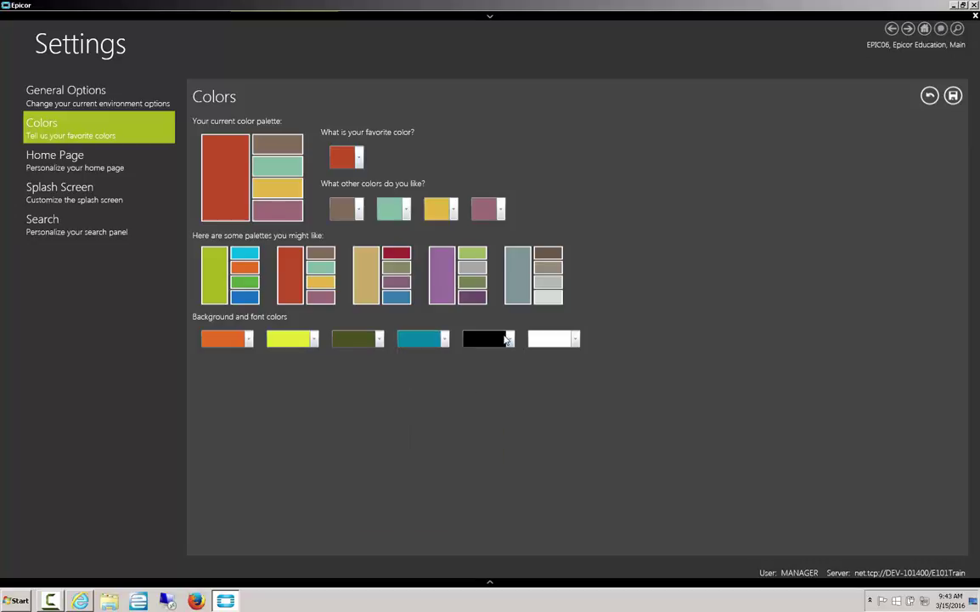
pyautogui.click(486, 339)
pyautogui.click(493, 450)
pyautogui.click(575, 339)
pyautogui.click(540, 438)
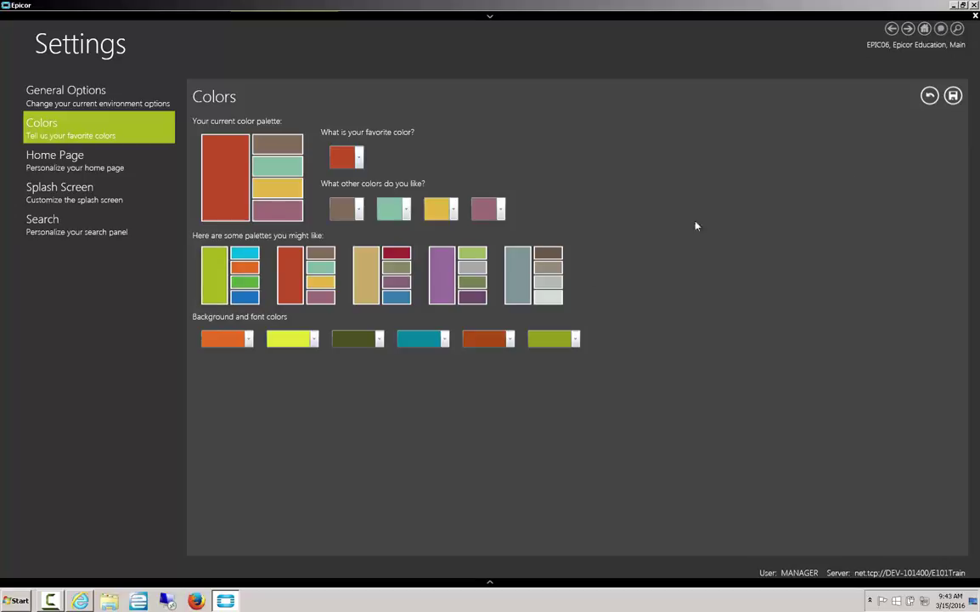
# Save the colours, close Epicor, and log back into E101Train with the user name and password
pyautogui.click(953, 96)
pyautogui.click(928, 30)
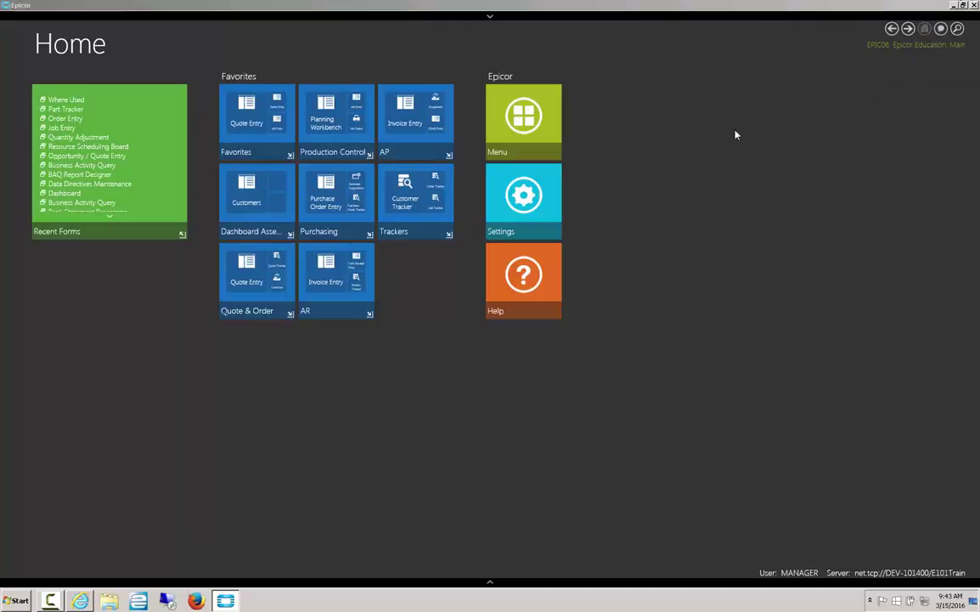
pyautogui.press('super+d')
pyautogui.click(23, 140)
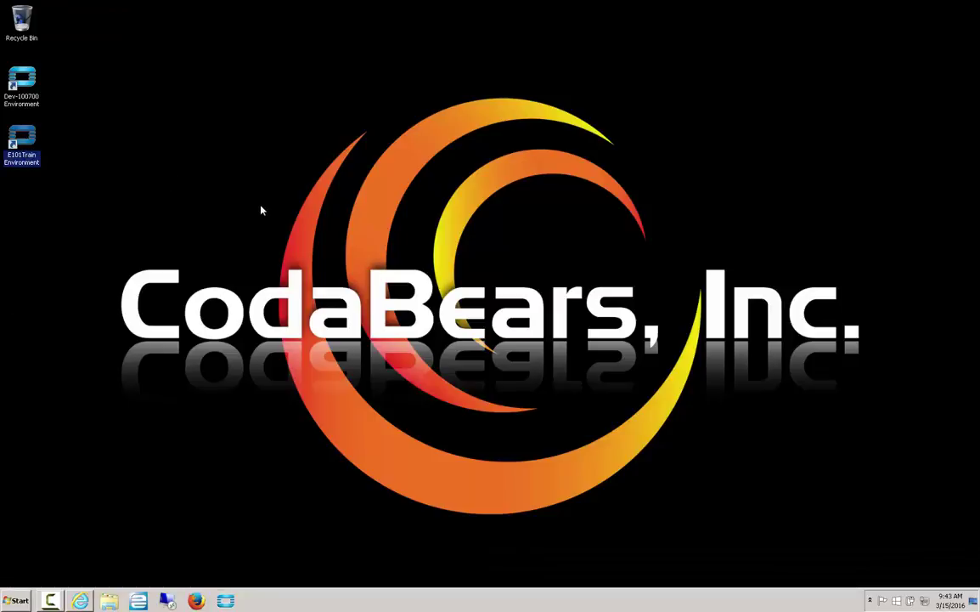
pyautogui.write('manager')
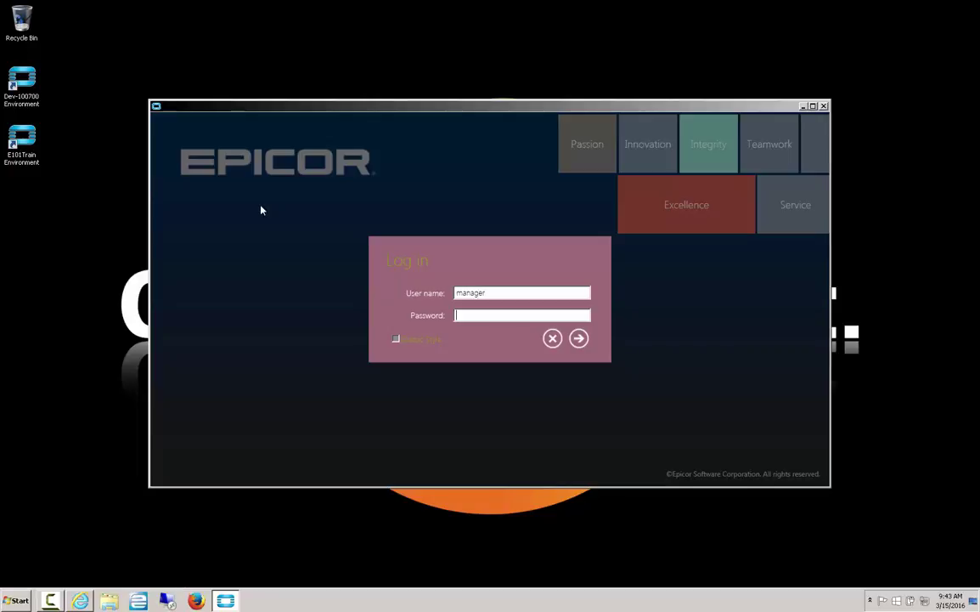
pyautogui.write('manag')
pyautogui.press('Return')
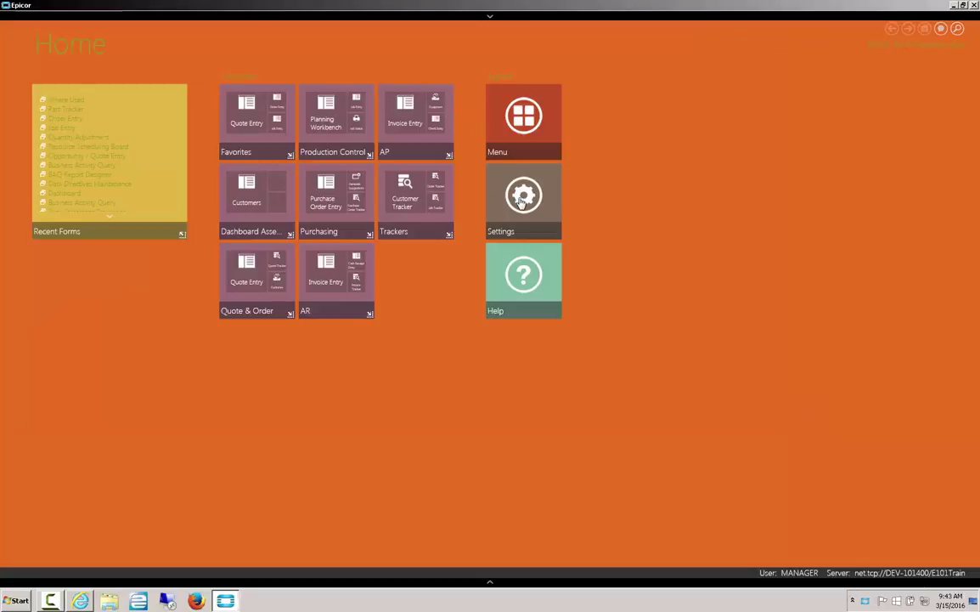
# Reset the home page to its default layout in Home Page settings and confirm
pyautogui.click(522, 197)
pyautogui.click(87, 165)
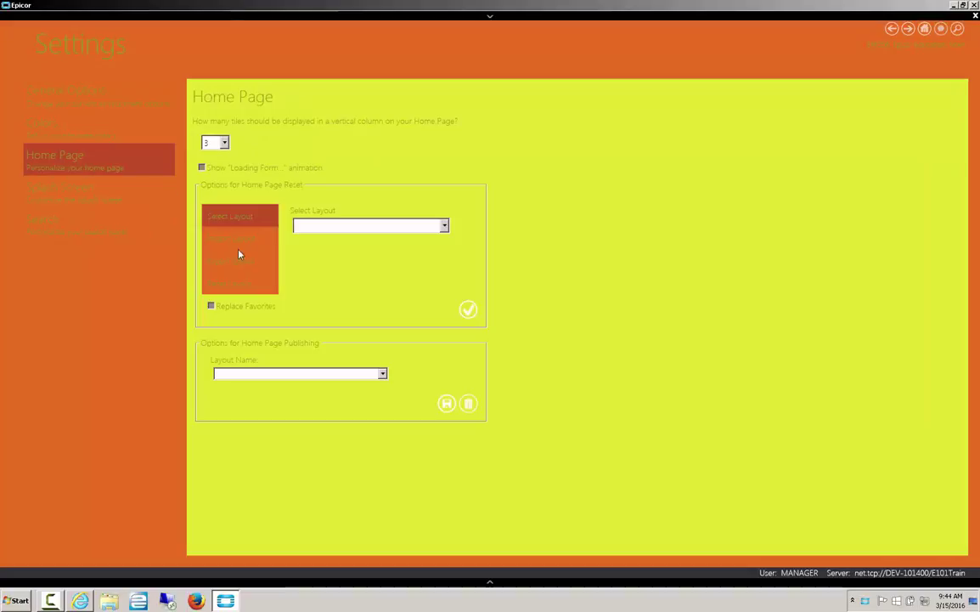
pyautogui.click(239, 284)
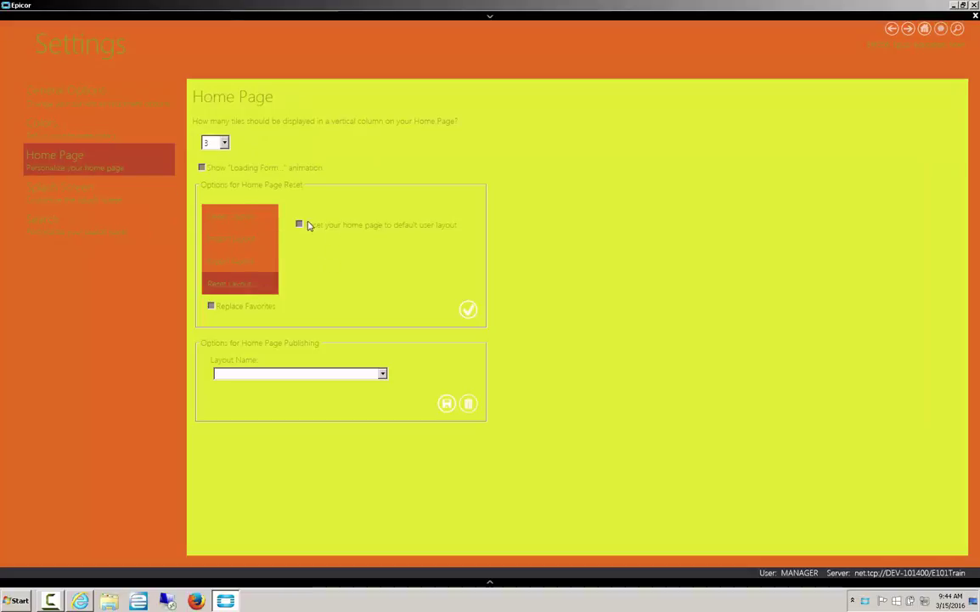
pyautogui.click(461, 311)
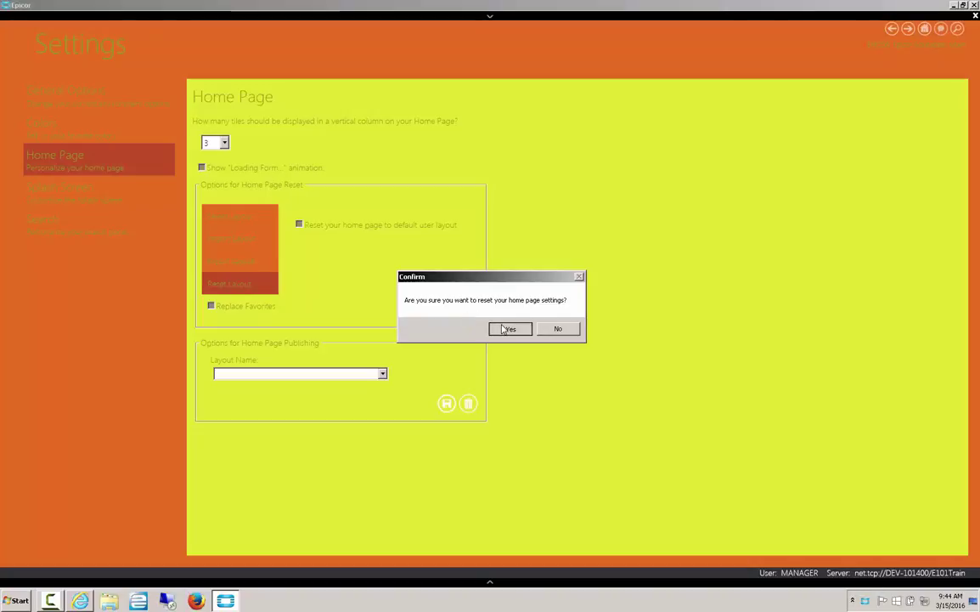
pyautogui.click(507, 329)
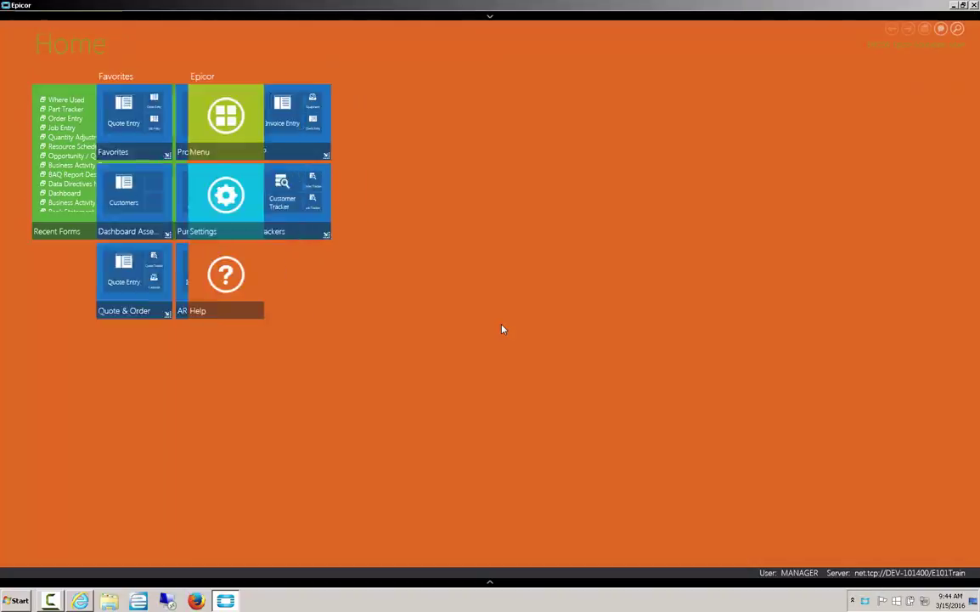
# Close Epicor, relaunch E101Train, and log in with the user name and password
pyautogui.click(974, 5)
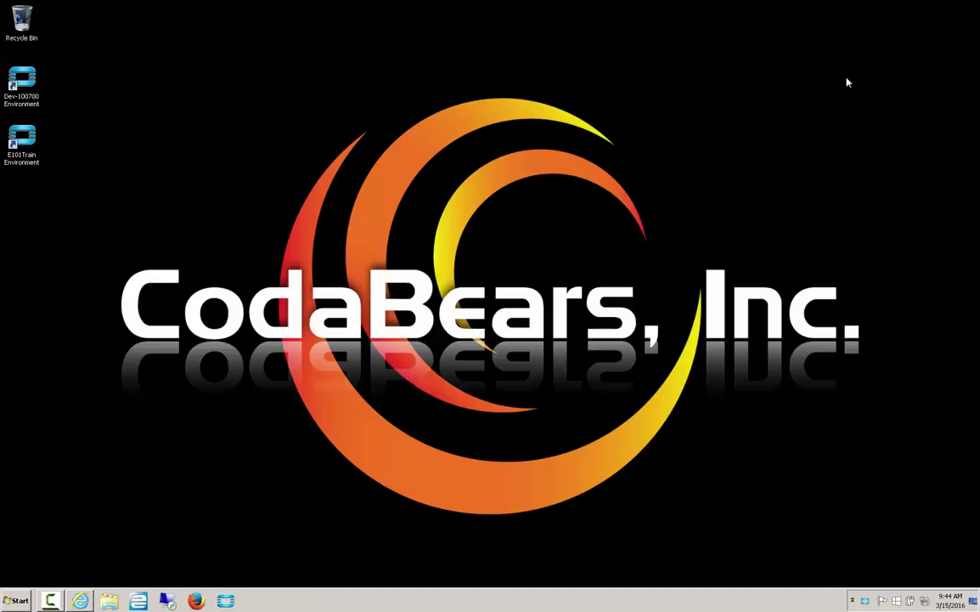
pyautogui.click(32, 134)
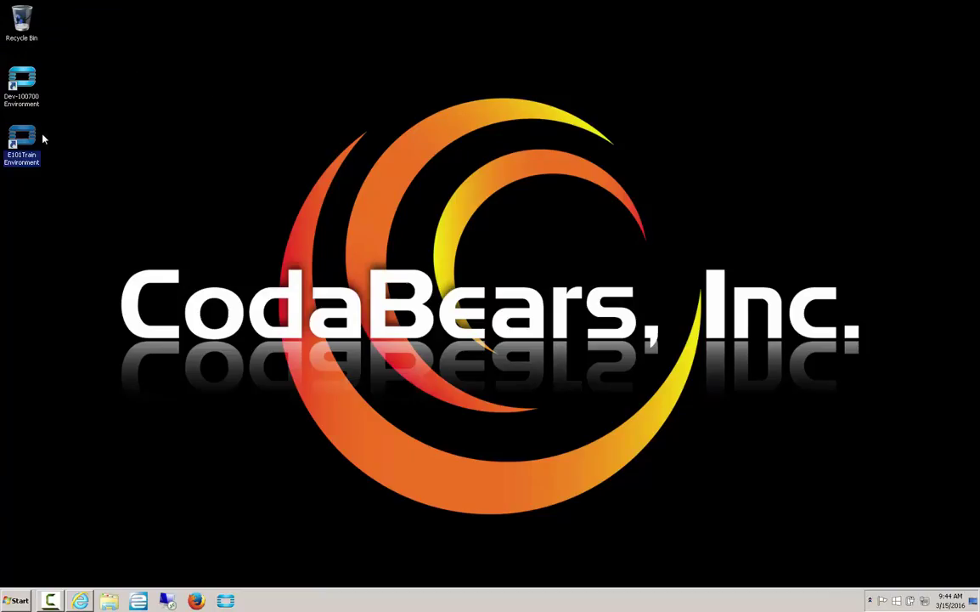
pyautogui.write('manager')
pyautogui.press('Tab')
pyautogui.write('manager')
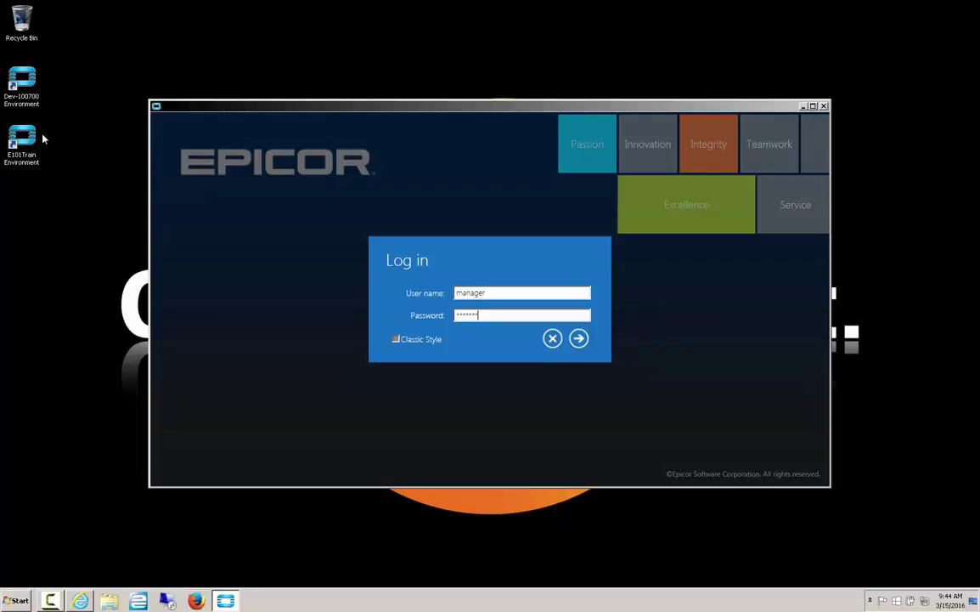
pyautogui.press('Return')
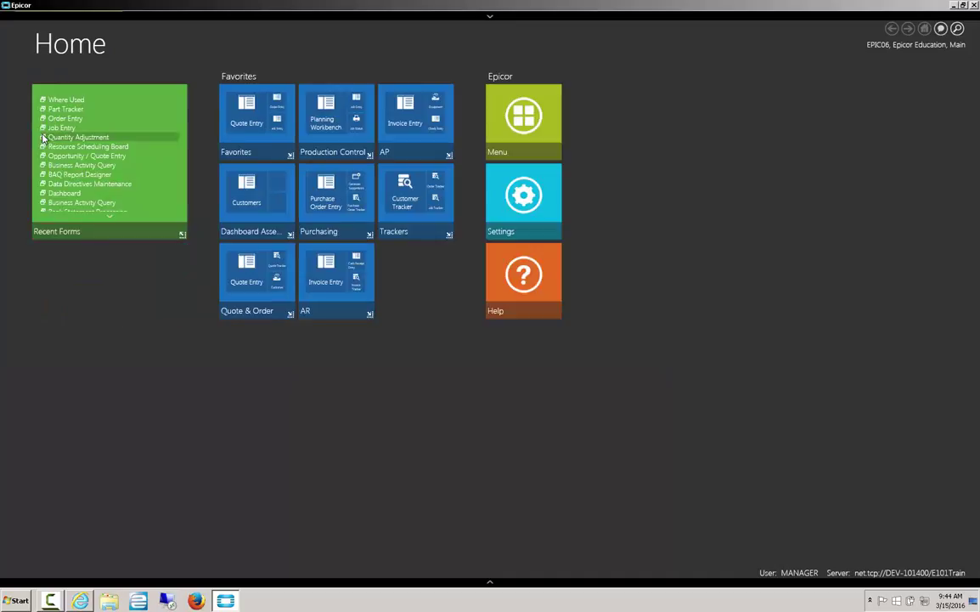
# Set Main Background Color to dark blue and Tree and Content Background Color to orange
pyautogui.click(42, 138)
pyautogui.click(523, 197)
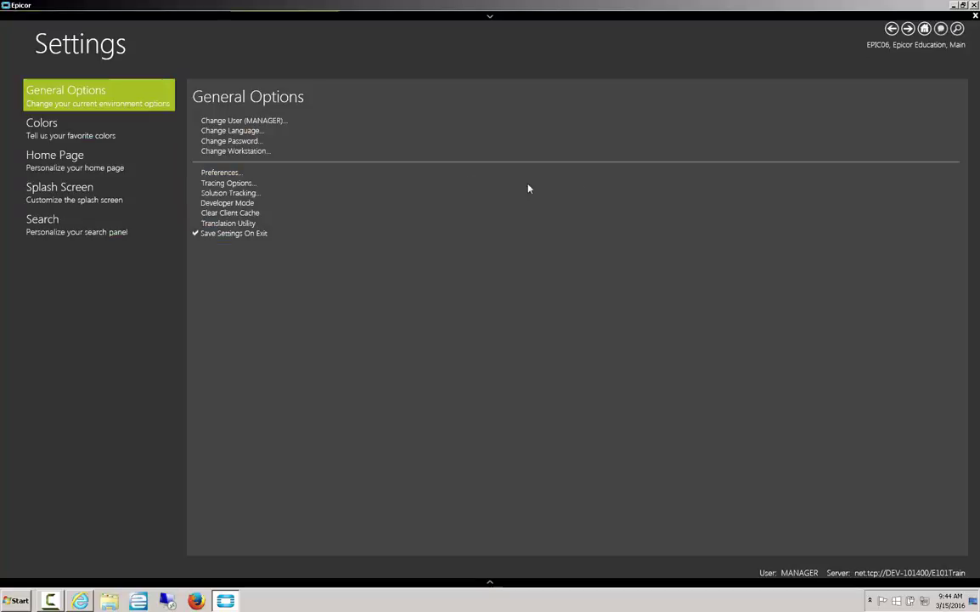
pyautogui.click(79, 126)
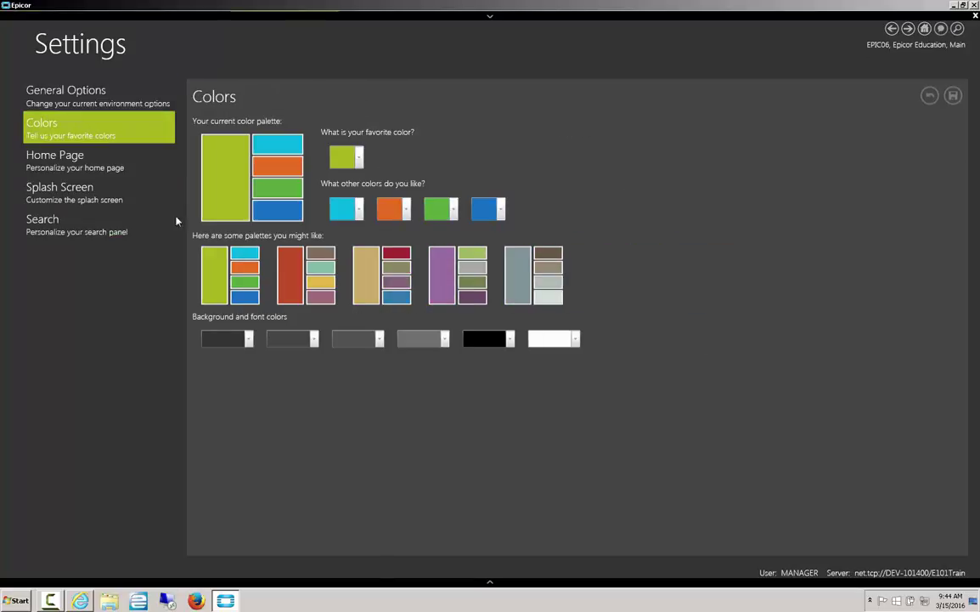
pyautogui.click(249, 339)
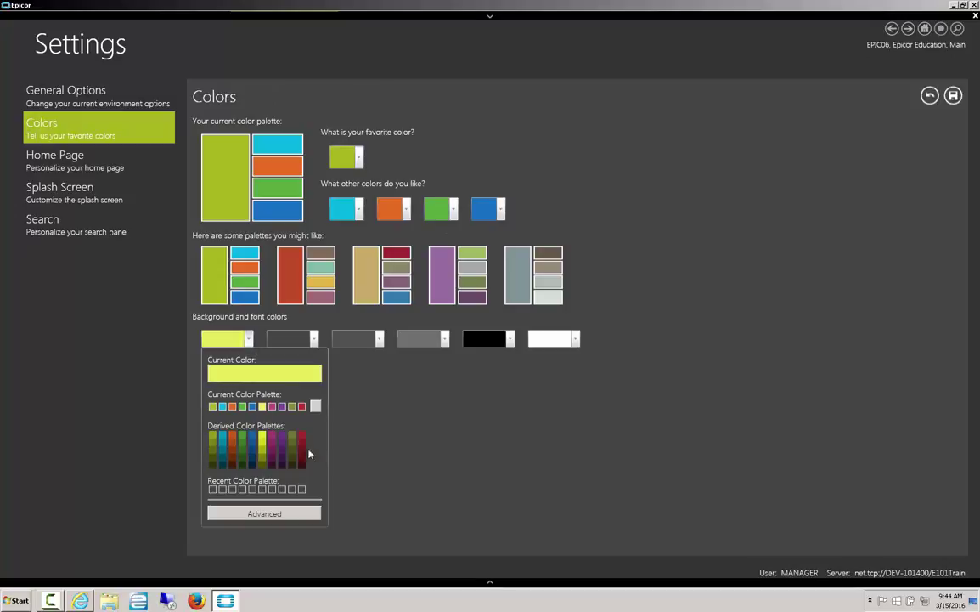
pyautogui.click(251, 443)
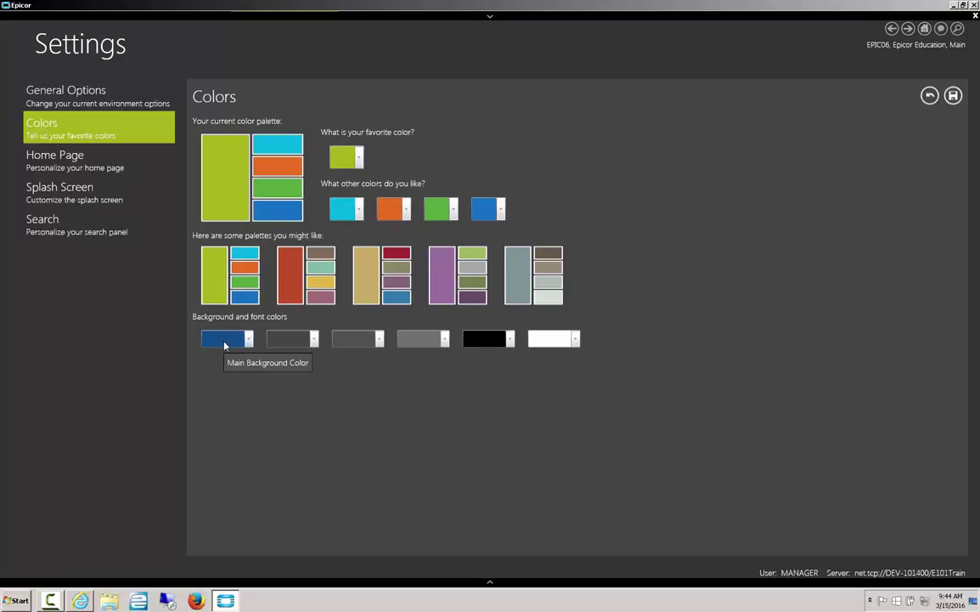
pyautogui.click(313, 339)
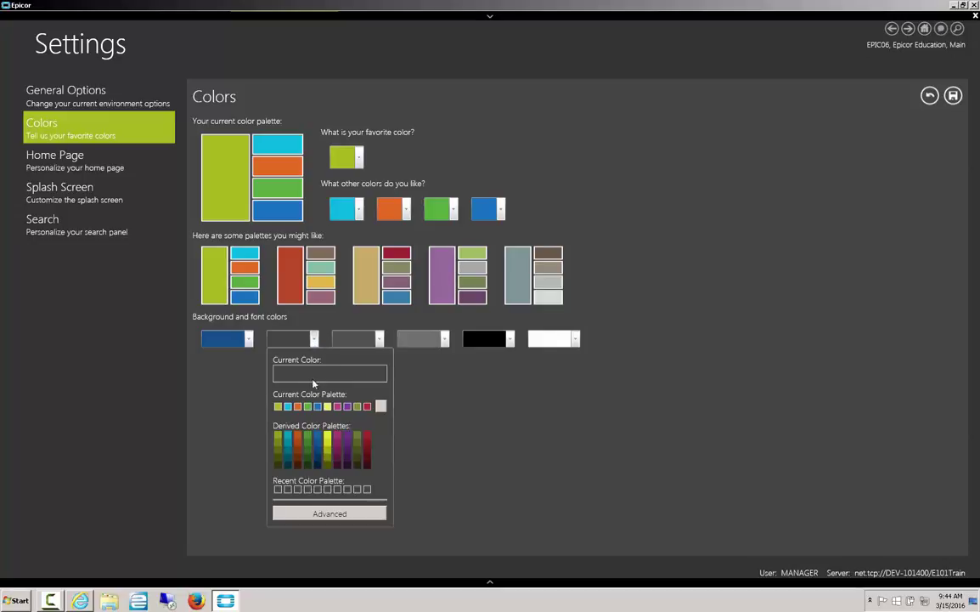
pyautogui.click(330, 439)
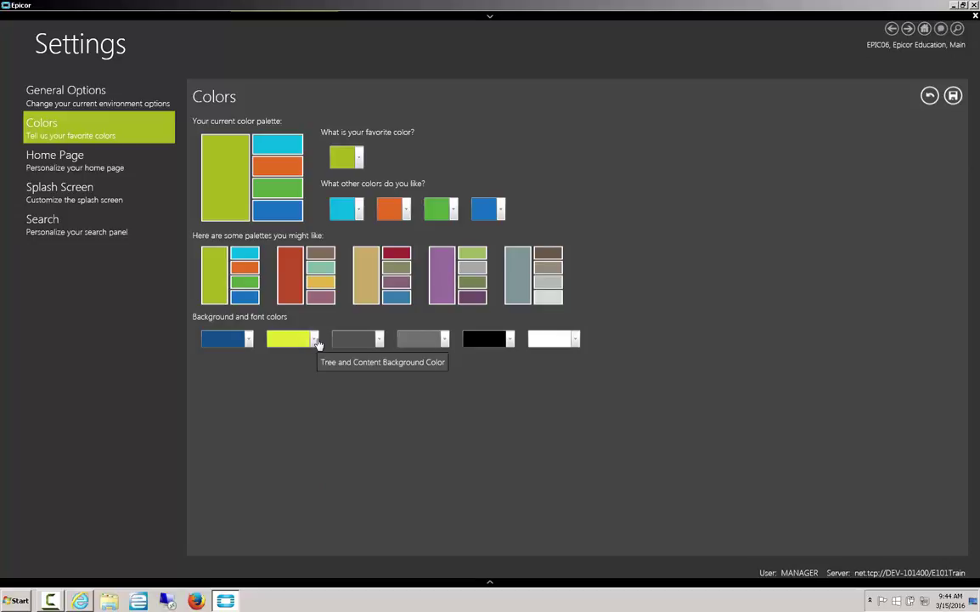
pyautogui.click(315, 339)
pyautogui.click(300, 439)
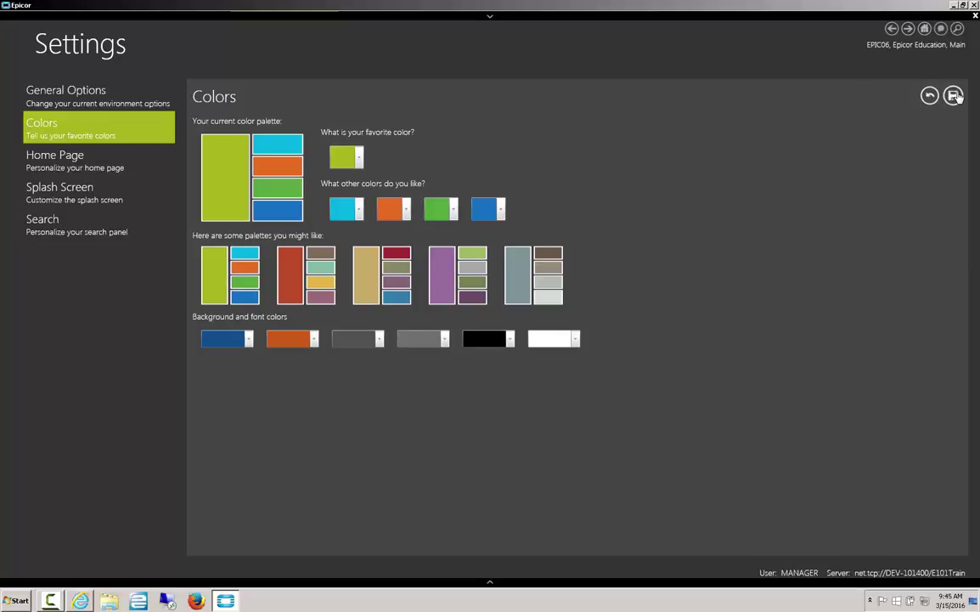
# Save the colours, set the home page to 6 tiles per column, and view Home
pyautogui.click(954, 96)
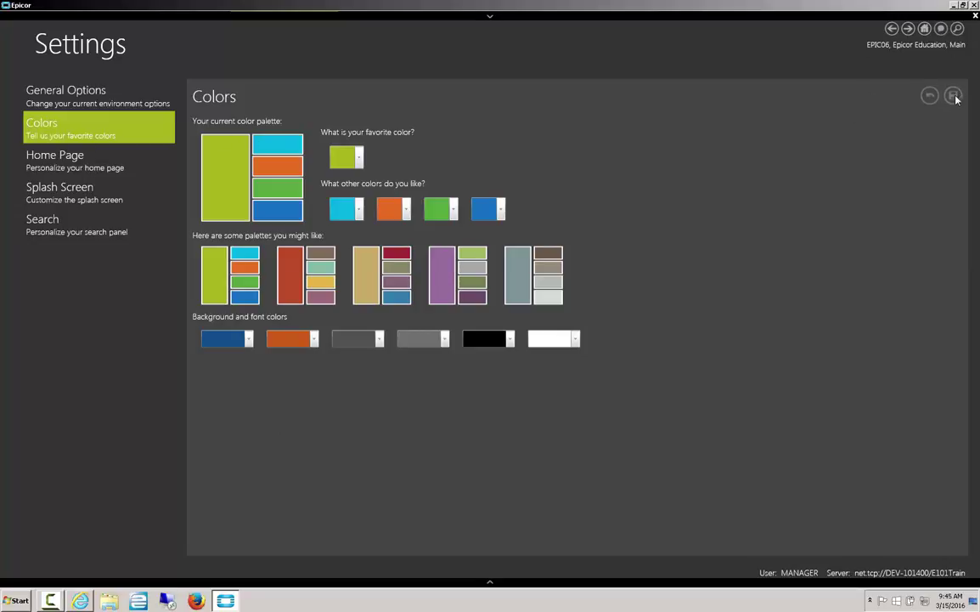
pyautogui.click(96, 163)
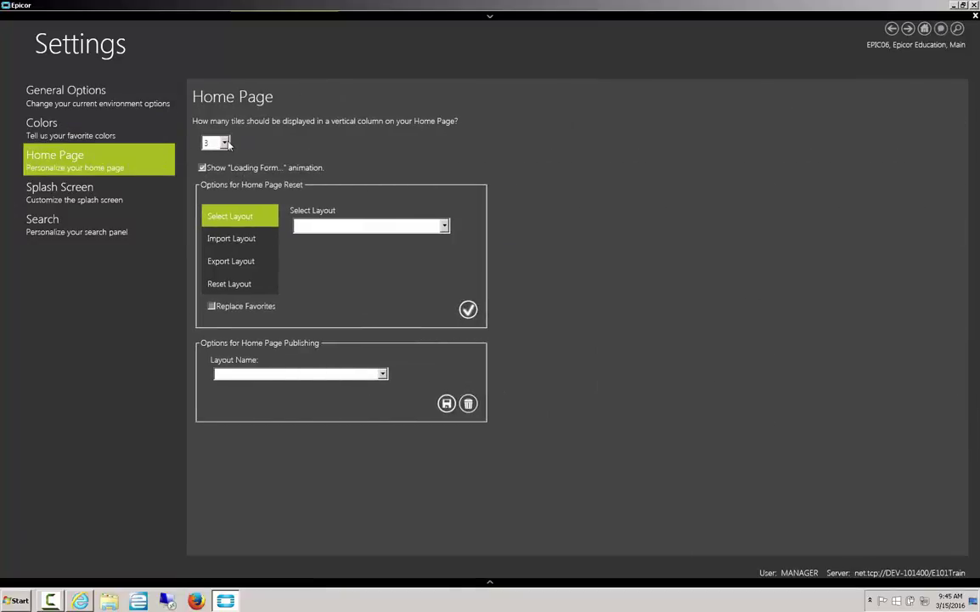
pyautogui.click(225, 143)
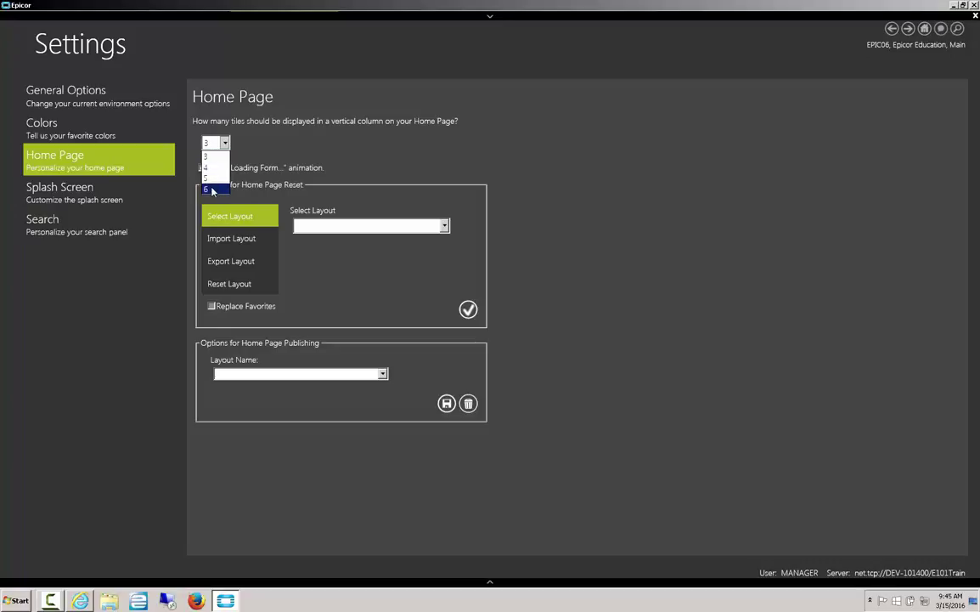
pyautogui.click(212, 190)
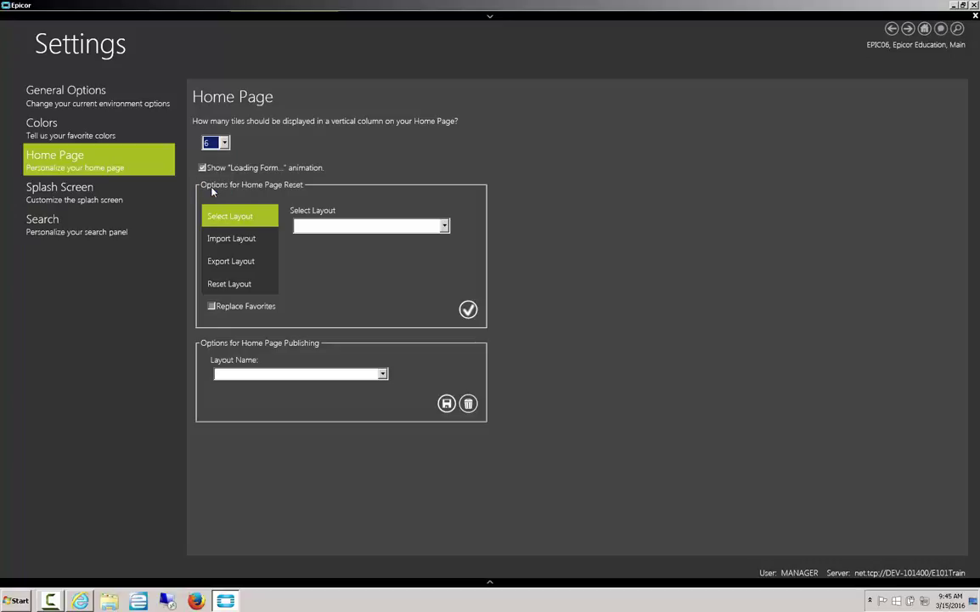
pyautogui.click(924, 28)
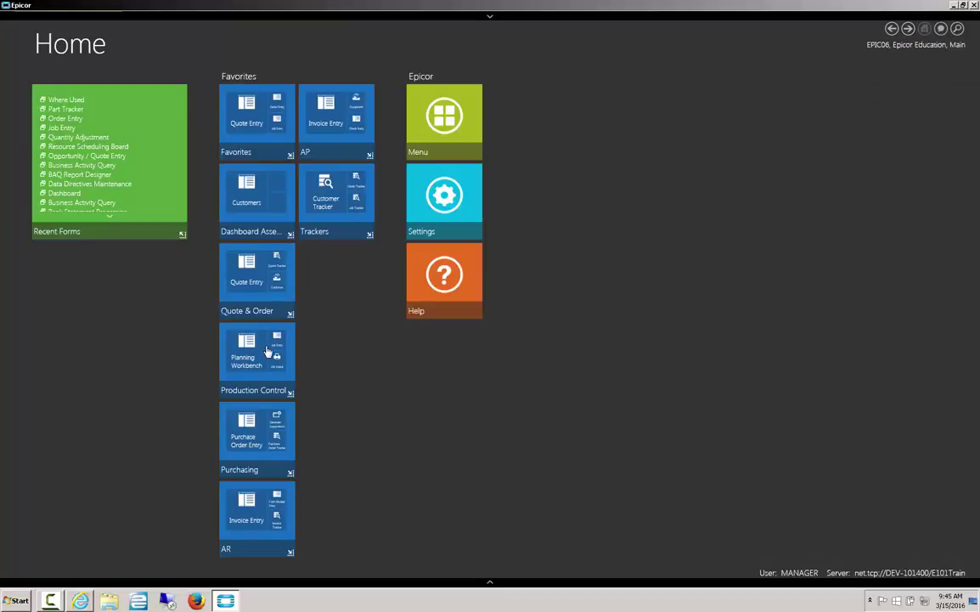
# Restore the Epicor window to a smaller size, then maximize it again
pyautogui.click(964, 5)
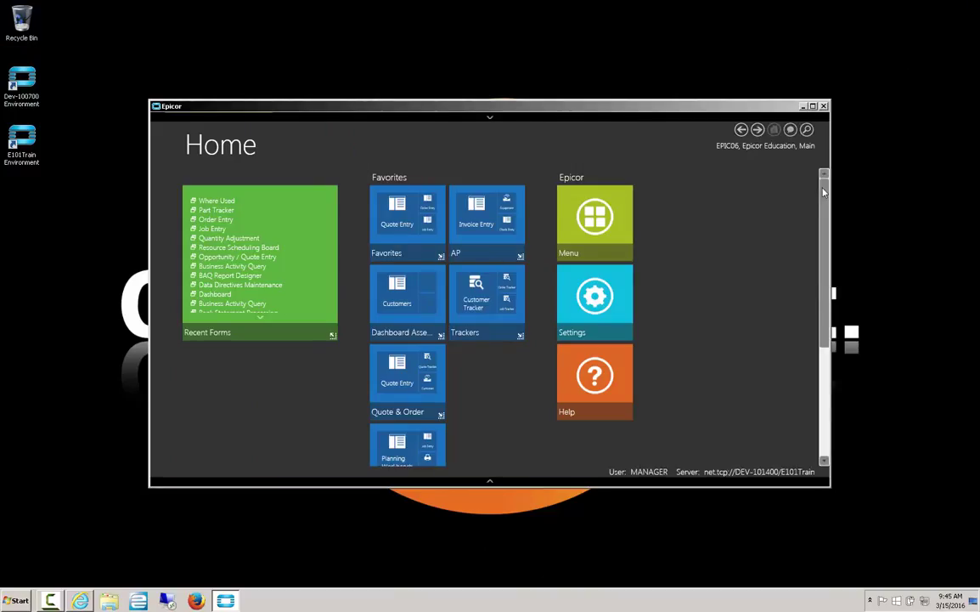
pyautogui.moveTo(823, 192)
pyautogui.mouseDown()
pyautogui.moveTo(807, 329)
pyautogui.moveTo(813, 190)
pyautogui.mouseUp()
pyautogui.doubleClick(733, 104)
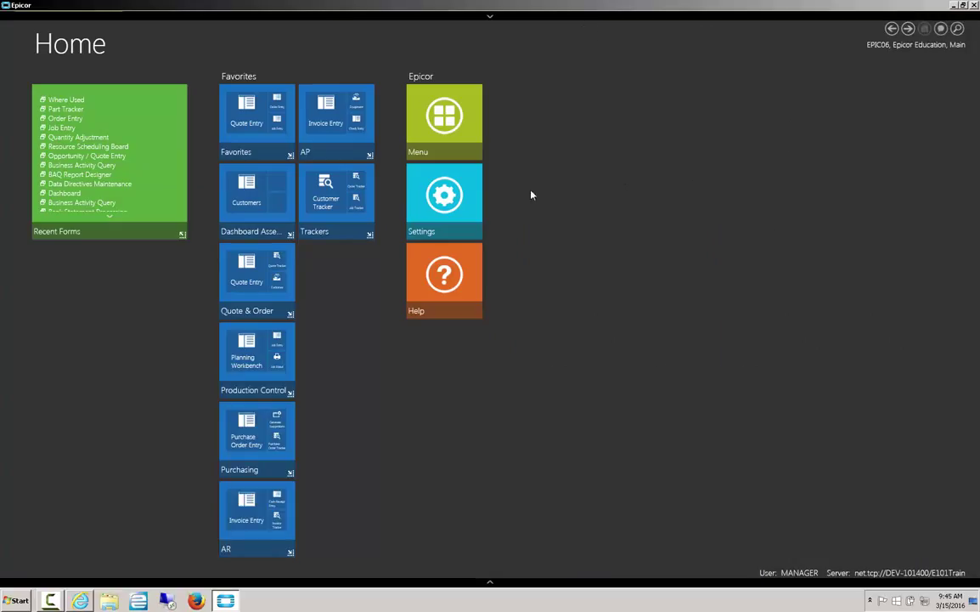
# Reopen Home Page settings and change tiles per column back to 3
pyautogui.click(411, 183)
pyautogui.click(223, 145)
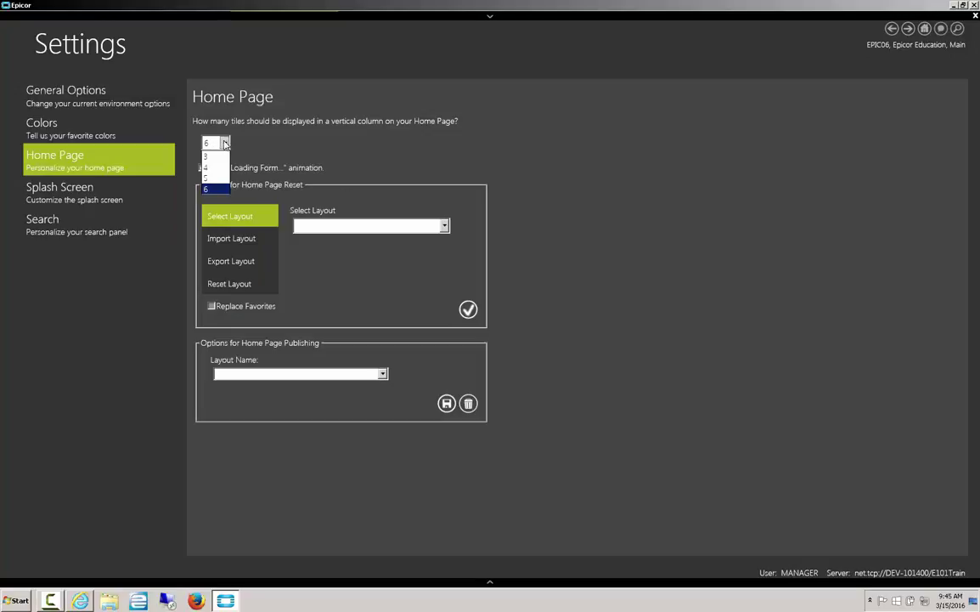
pyautogui.click(202, 146)
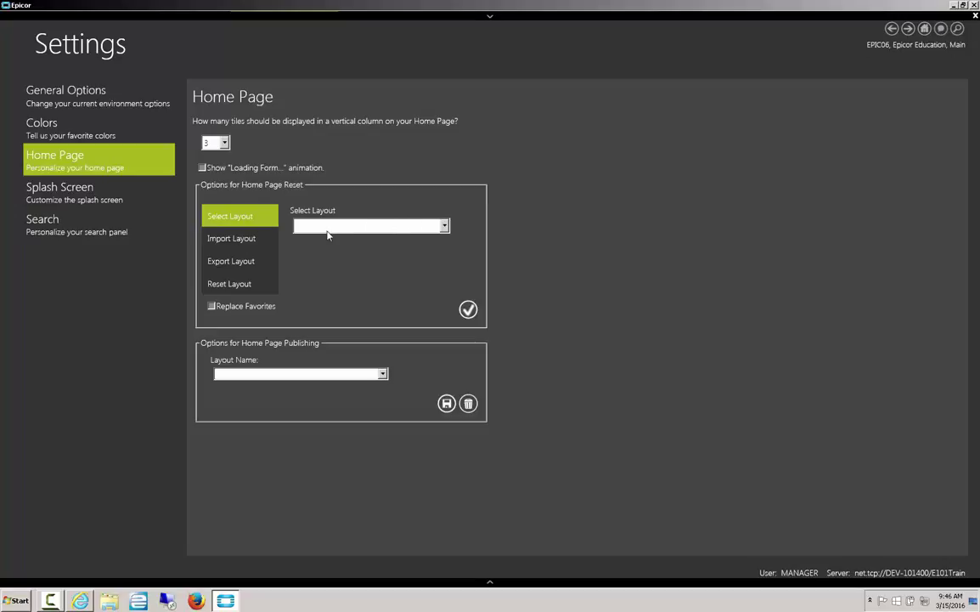
# Export the home page layout to a file named layoutrevis on the Desktop
pyautogui.click(444, 226)
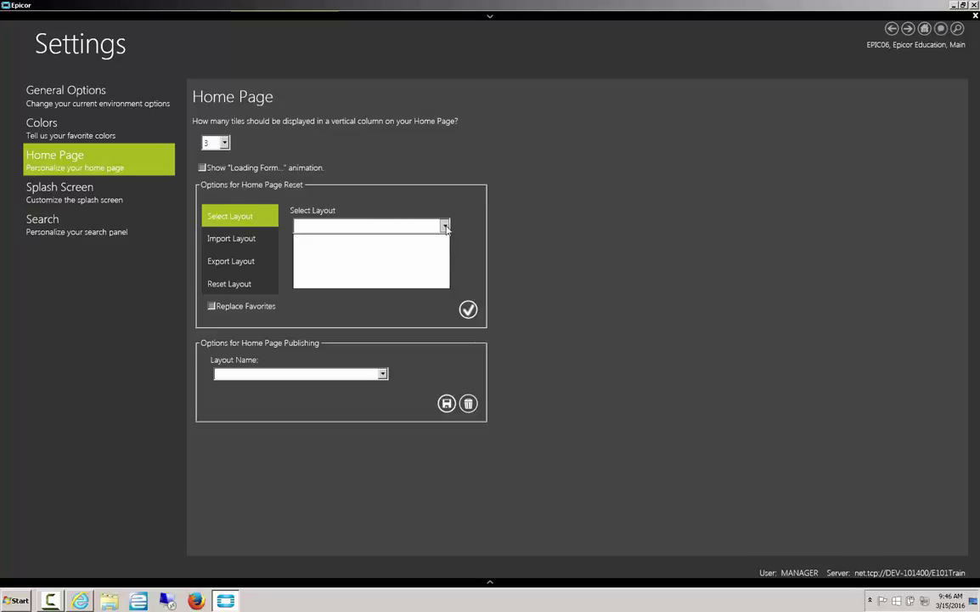
pyautogui.click(445, 226)
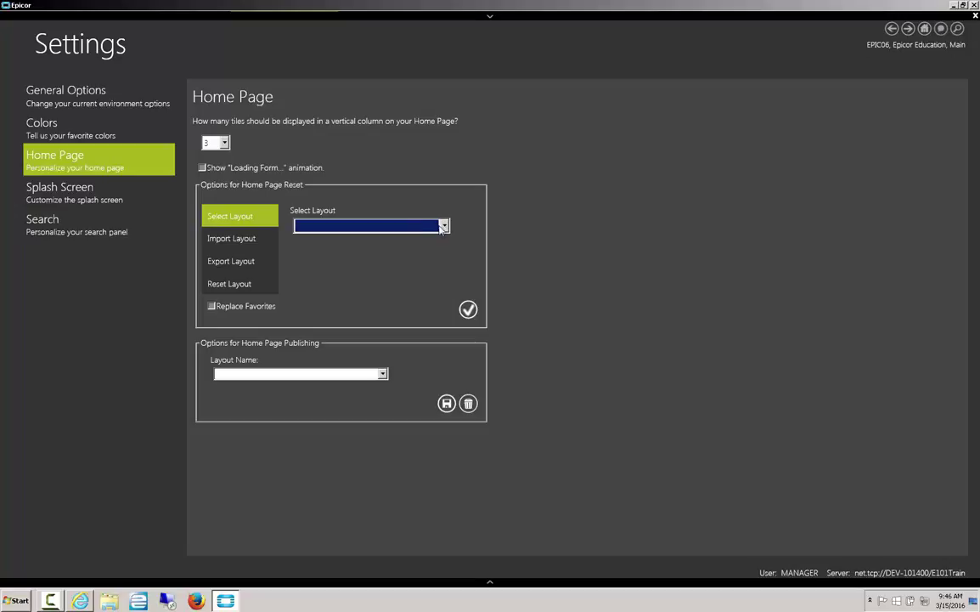
pyautogui.click(244, 269)
pyautogui.click(460, 228)
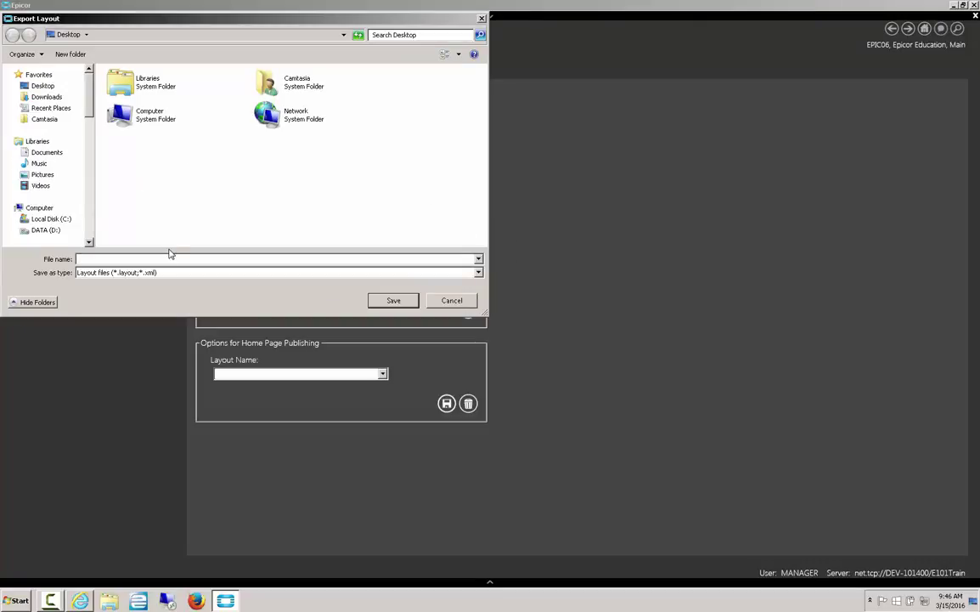
pyautogui.write('layoutrevis')
pyautogui.click(391, 300)
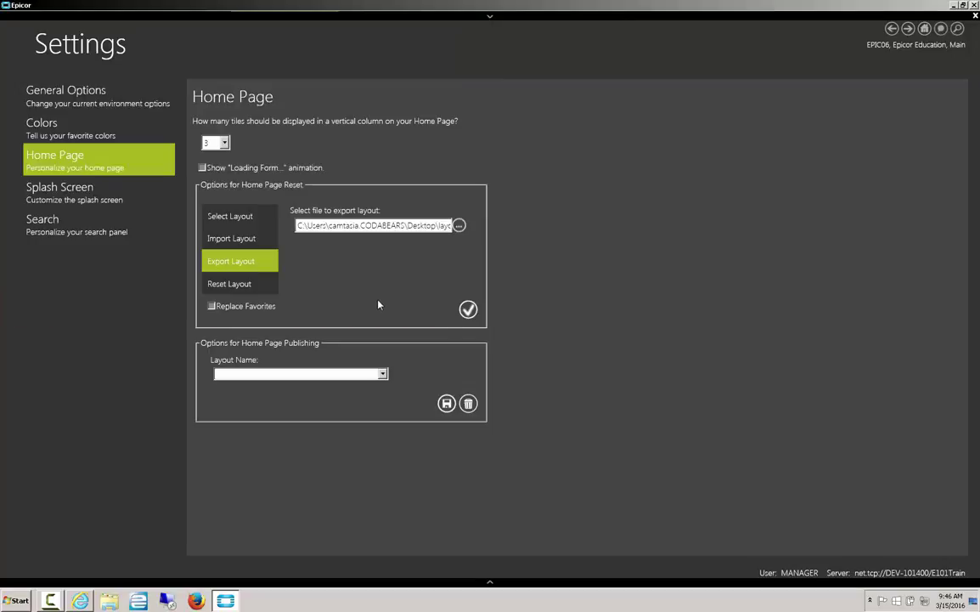
pyautogui.click(469, 310)
# From the desktop, open layoutrevis.layout via Open with 'Select a program from a list'
pyautogui.click(955, 6)
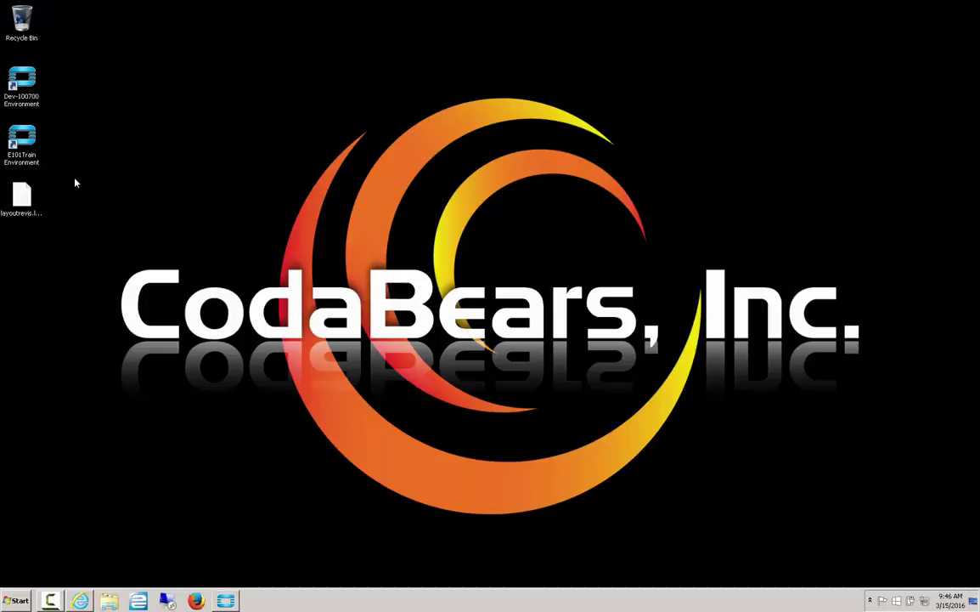
pyautogui.click(22, 195)
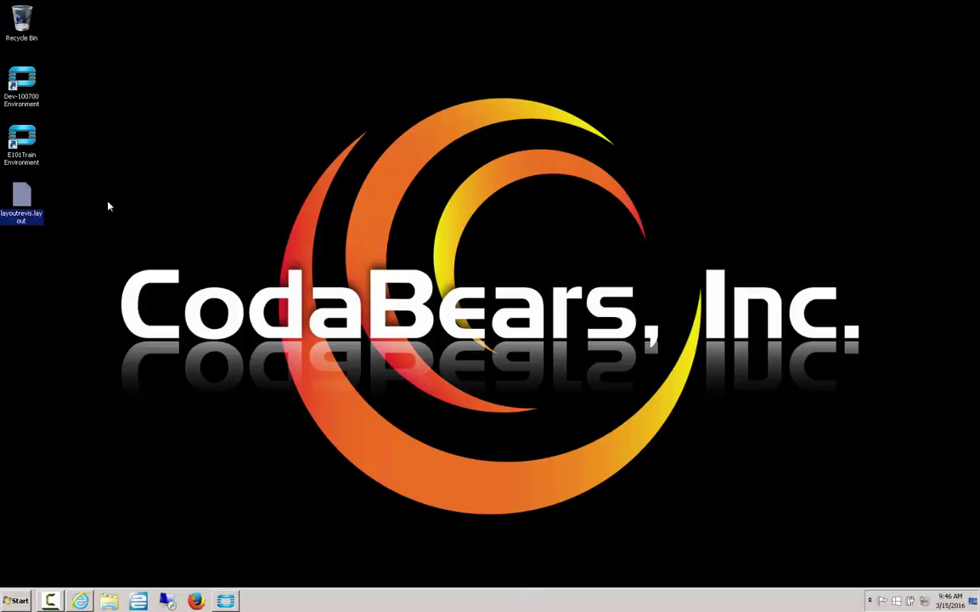
pyautogui.rightClick(31, 198)
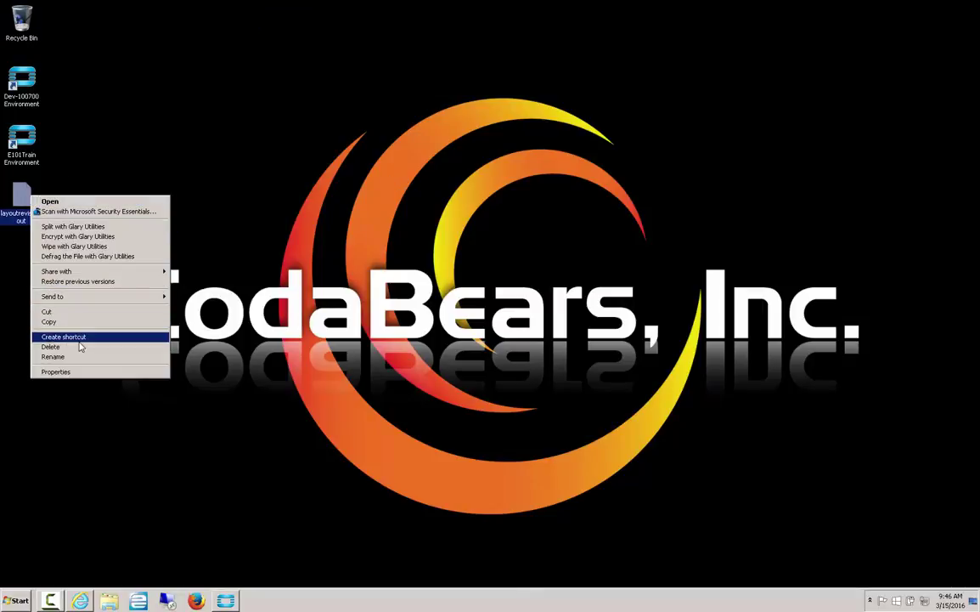
pyautogui.moveTo(82, 273)
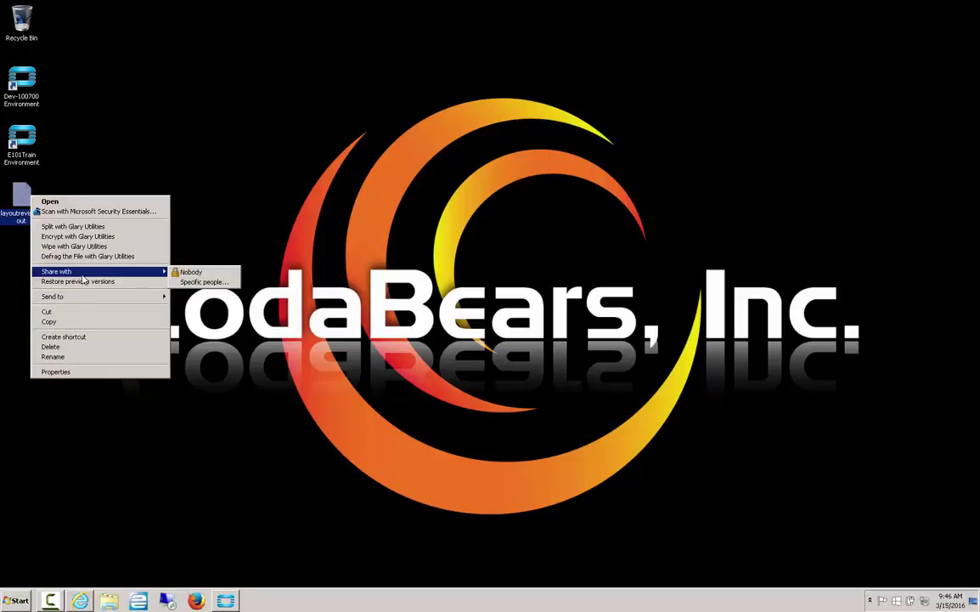
pyautogui.click(49, 202)
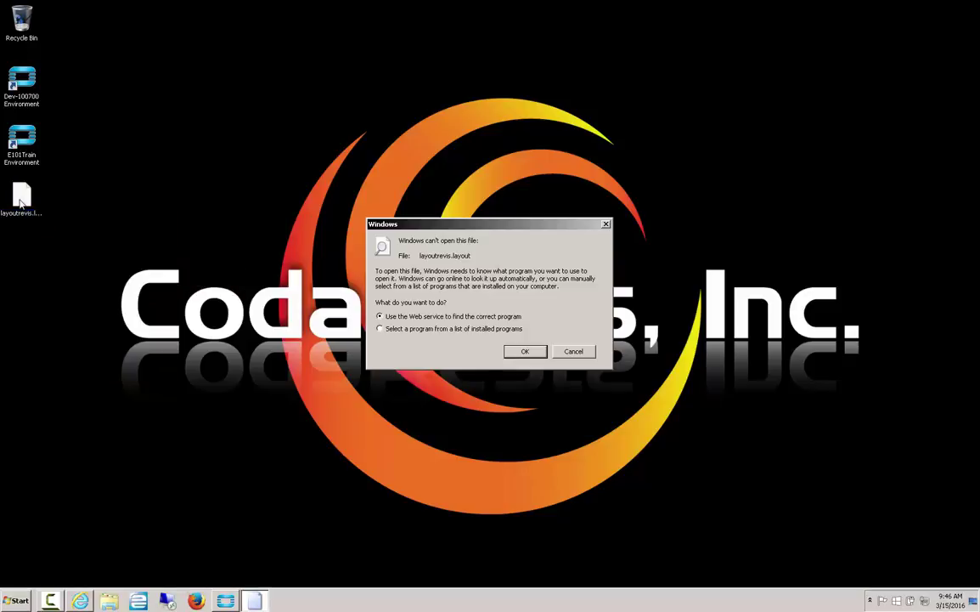
pyautogui.click(458, 328)
pyautogui.click(525, 351)
# Open the layout file in Notepad, review its ShellLayoutDataSet XML, then close Notepad
pyautogui.doubleClick(382, 269)
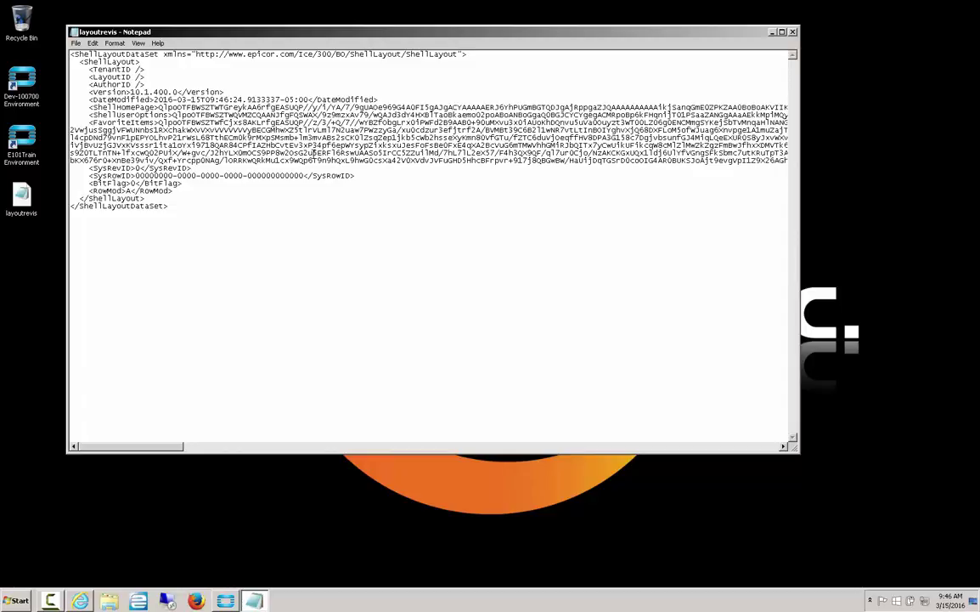
pyautogui.click(793, 32)
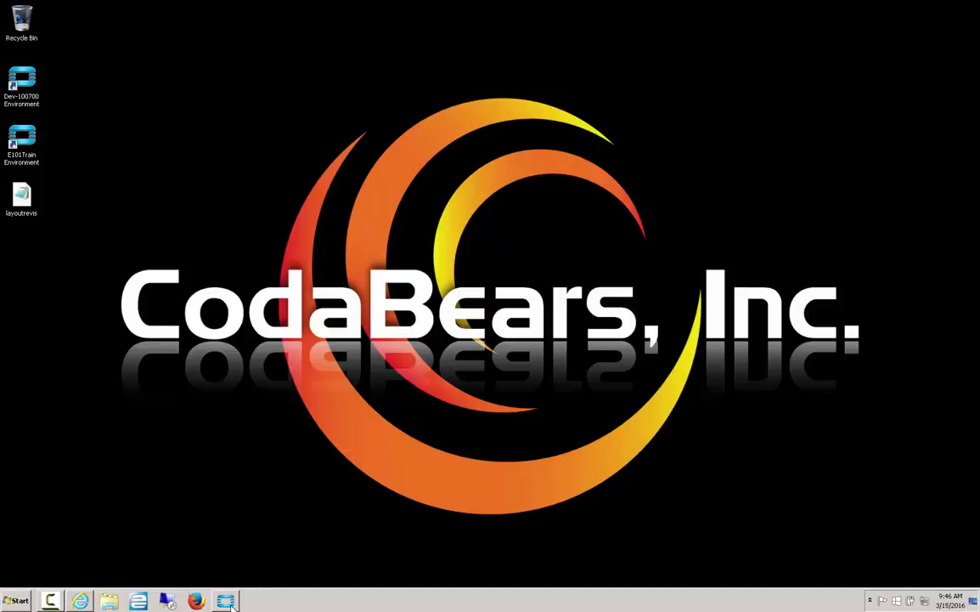
# Back in Epicor, publish the home page layout under the name 'managerprders'
pyautogui.hotkey('alt', 'Tab')
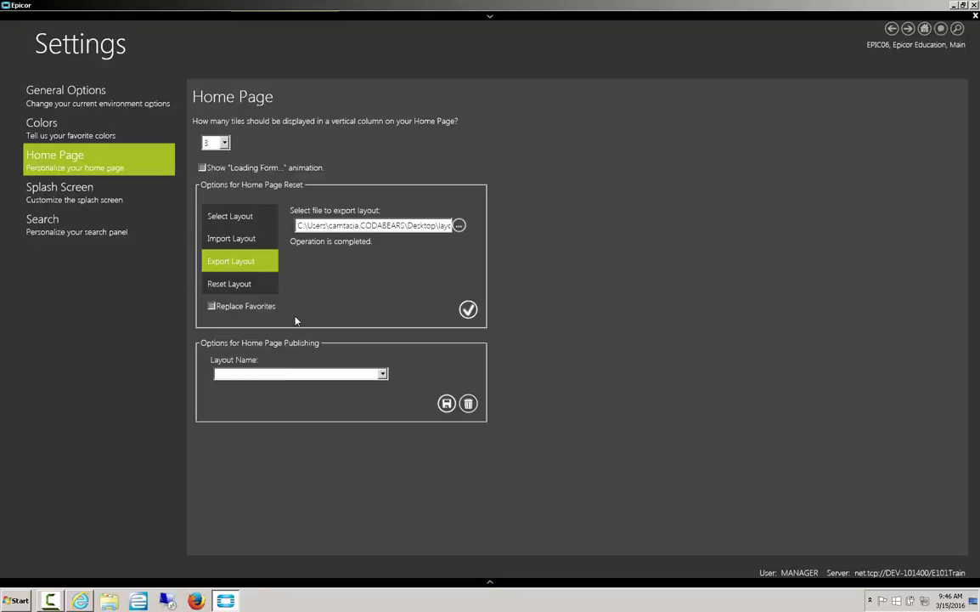
pyautogui.click(383, 374)
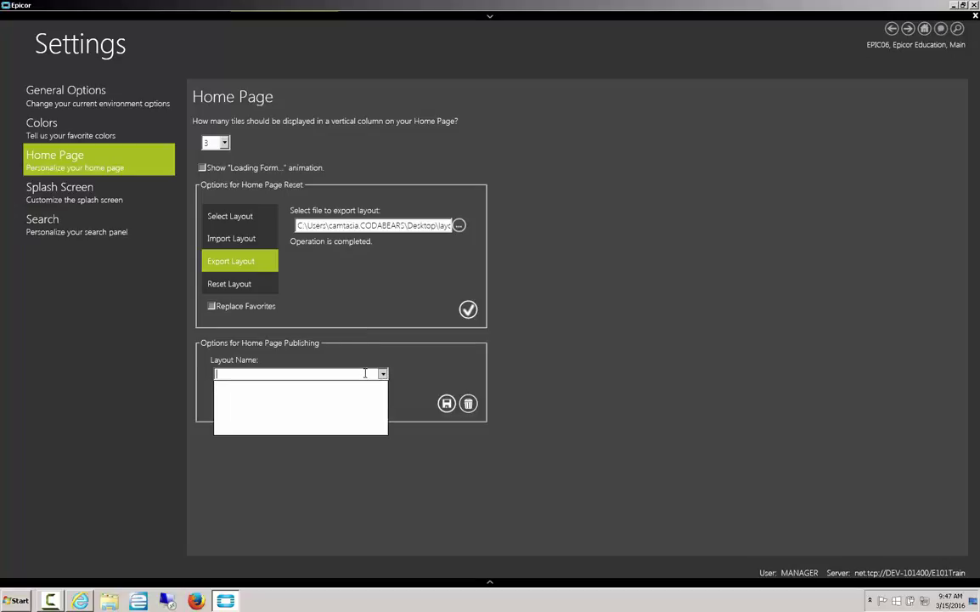
pyautogui.click(366, 373)
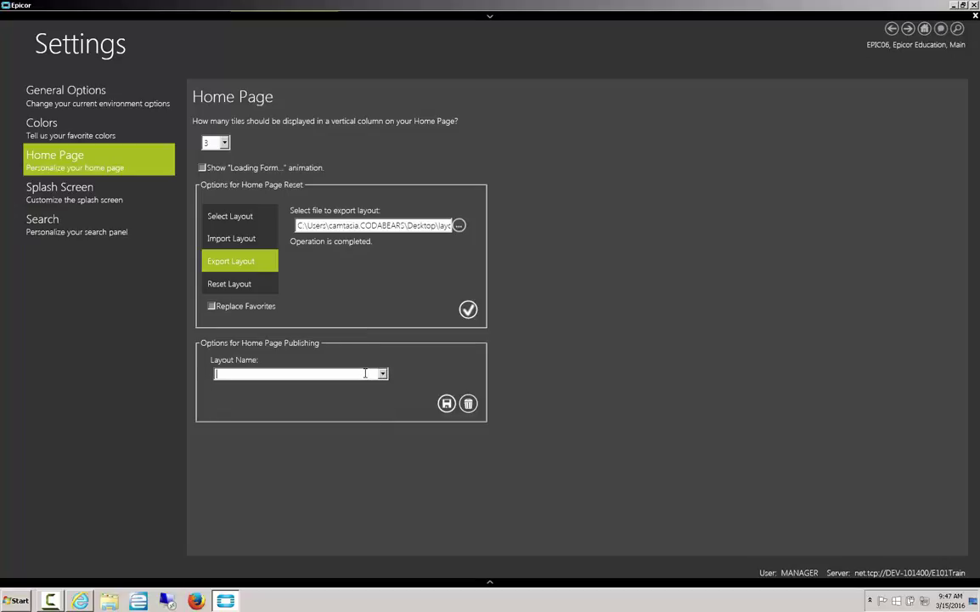
pyautogui.write('managerprders')
pyautogui.click(446, 402)
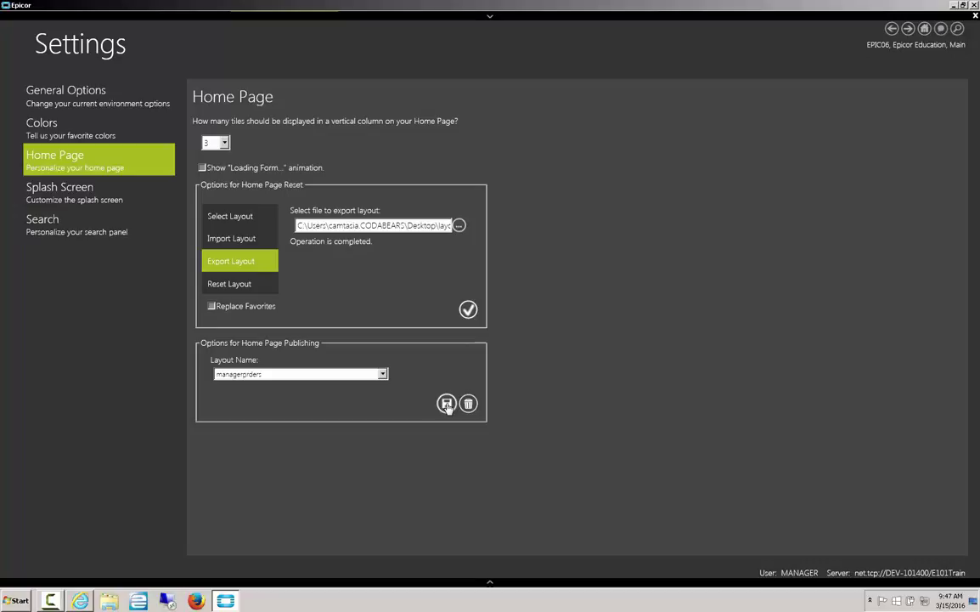
# Turn on splash screen animation and custom tile text
pyautogui.click(84, 198)
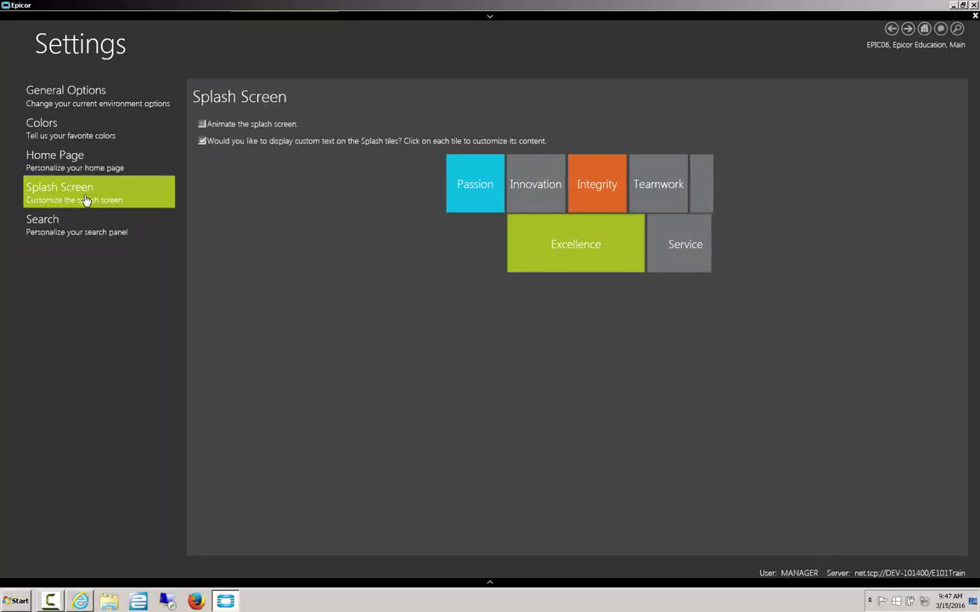
pyautogui.click(203, 126)
pyautogui.click(203, 141)
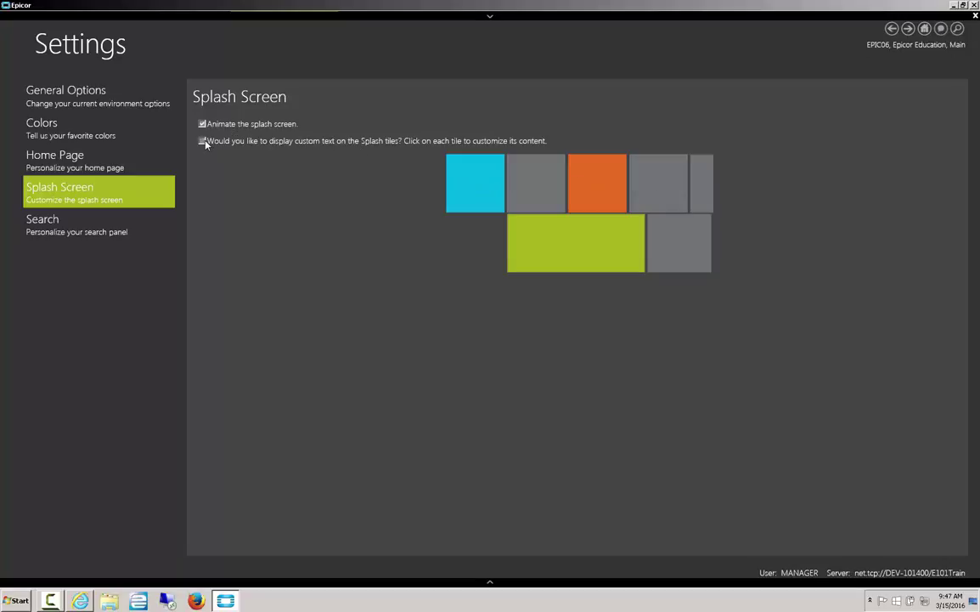
pyautogui.click(203, 141)
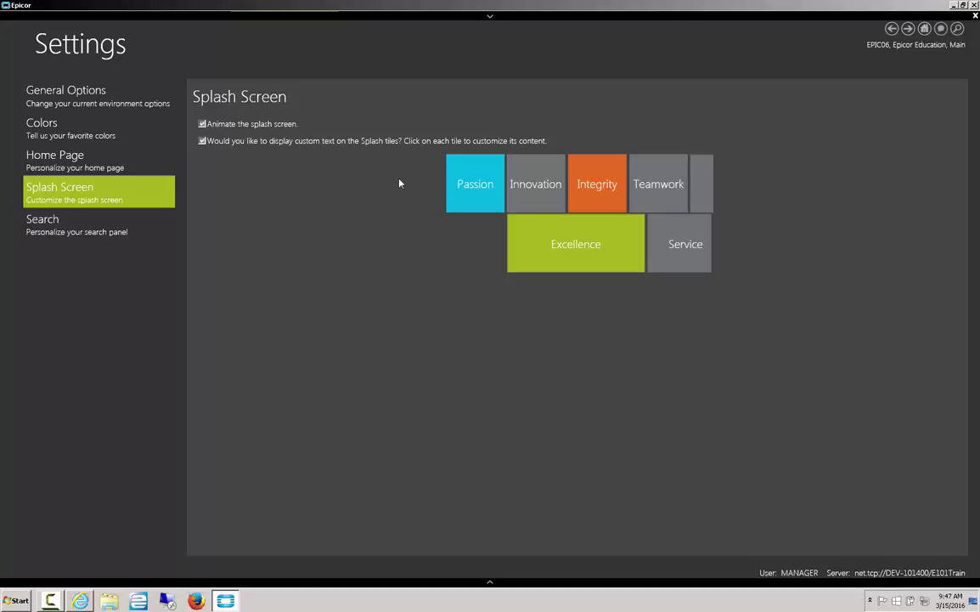
# Relabel the first two splash tiles 'demo' and 'test'
pyautogui.click(482, 189)
pyautogui.write('h')
pyautogui.press('BackSpace')
pyautogui.write('demo')
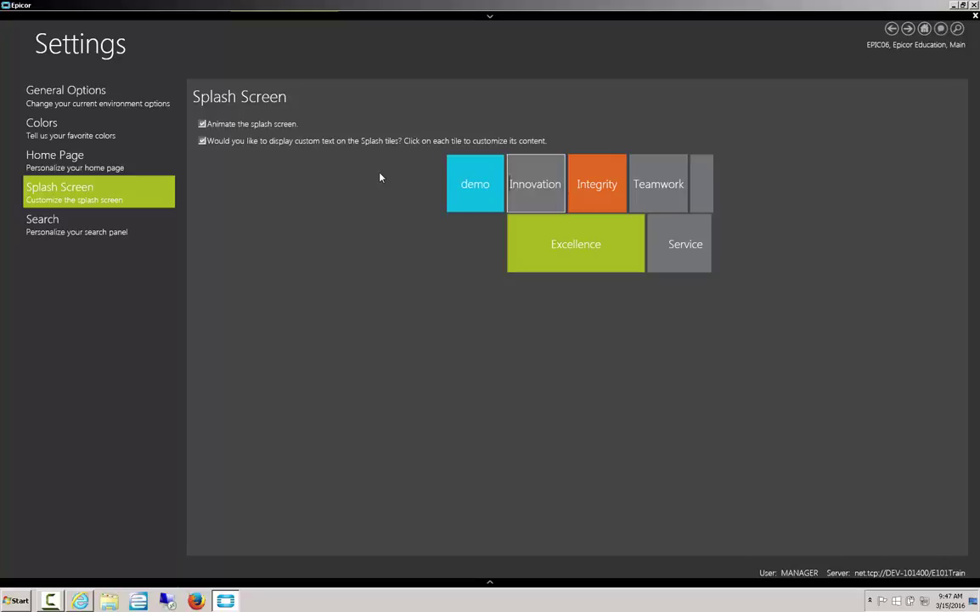
pyautogui.press('Tab')
pyautogui.press('BackSpace')
pyautogui.write('tes')
pyautogui.write('text')
# Replace the Service tile's label with random text and the last tile's with 'pexample'
pyautogui.click(693, 245)
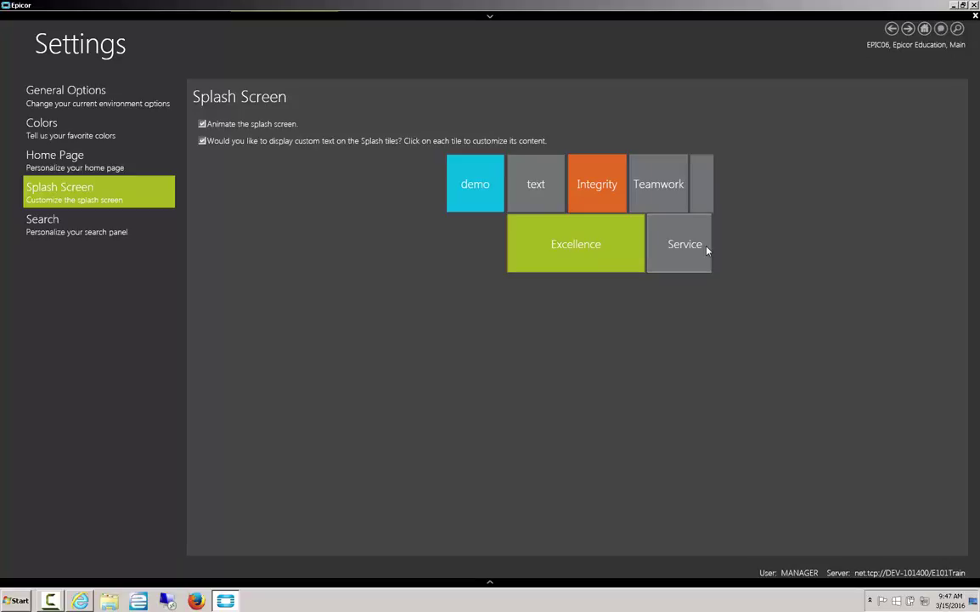
pyautogui.press('BackSpace')
pyautogui.press('BackSpace')
pyautogui.press('BackSpace')
pyautogui.press('BackSpace')
pyautogui.press('BackSpace')
pyautogui.press('BackSpace')
pyautogui.press('BackSpace')
pyautogui.write('asjhgdjabs,jbs,jbf,sajbs,jb,')
pyautogui.press('BackSpace')
pyautogui.press('BackSpace')
pyautogui.press('BackSpace')
pyautogui.press('BackSpace')
pyautogui.press('BackSpace')
pyautogui.press('BackSpace')
pyautogui.press('BackSpace')
pyautogui.press('BackSpace')
pyautogui.press('BackSpace')
pyautogui.press('BackSpace')
pyautogui.press('BackSpace')
pyautogui.press('BackSpace')
pyautogui.press('BackSpace')
pyautogui.press('BackSpace')
pyautogui.press('BackSpace')
pyautogui.press('BackSpace')
pyautogui.press('BackSpace')
pyautogui.press('BackSpace')
pyautogui.press('BackSpace')
pyautogui.press('BackSpace')
pyautogui.press('BackSpace')
pyautogui.press('BackSpace')
pyautogui.press('BackSpace')
pyautogui.press('BackSpace')
pyautogui.write('pexample')
pyautogui.click(72, 237)
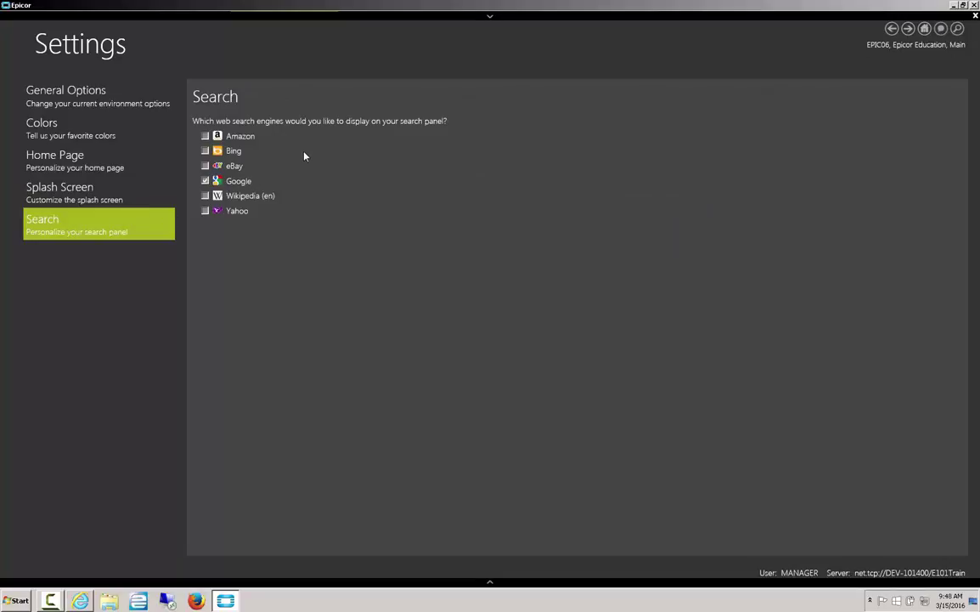
# Try menu and enterprise search in the search panel, then return to the Settings window
pyautogui.click(957, 28)
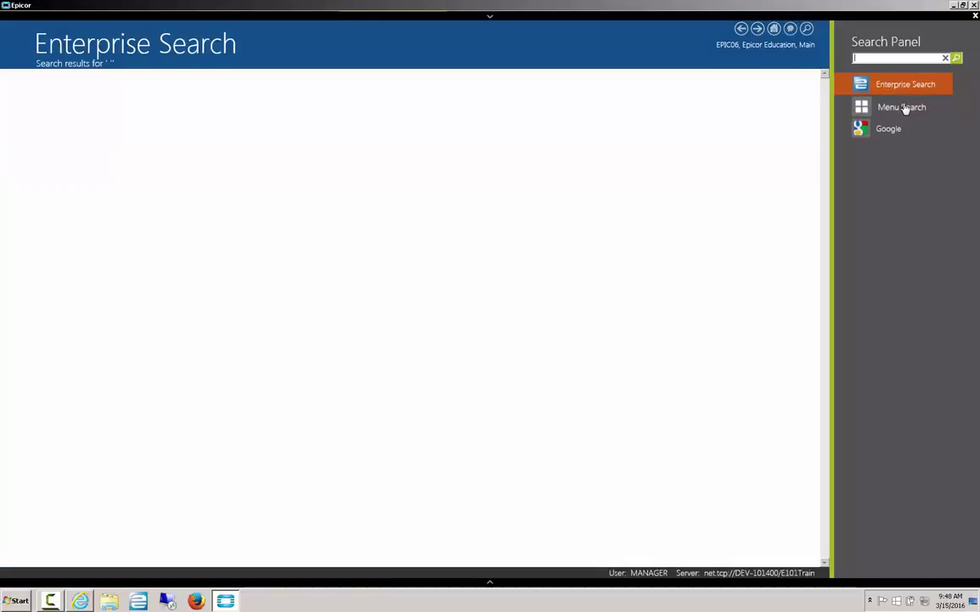
pyautogui.click(897, 109)
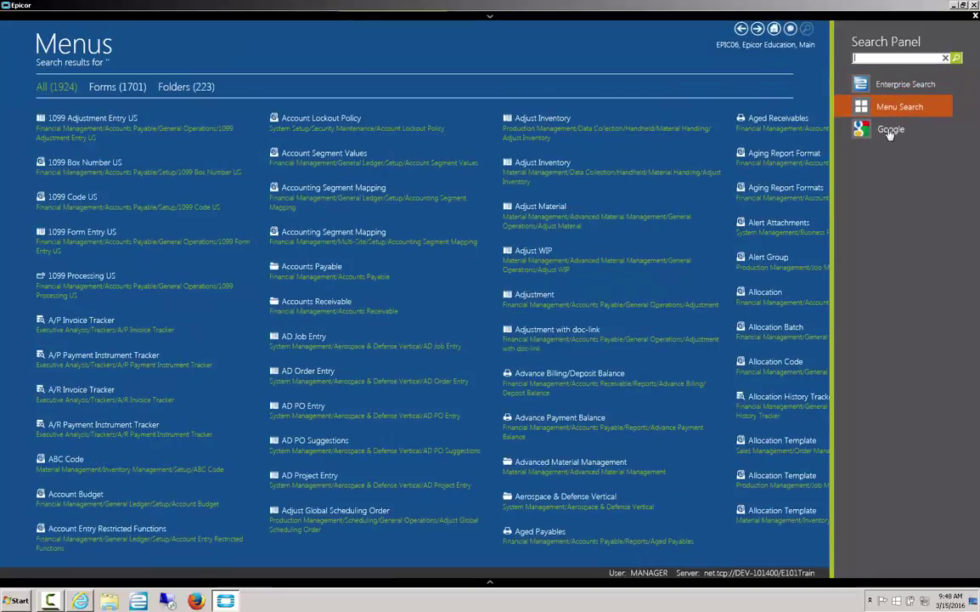
pyautogui.click(898, 84)
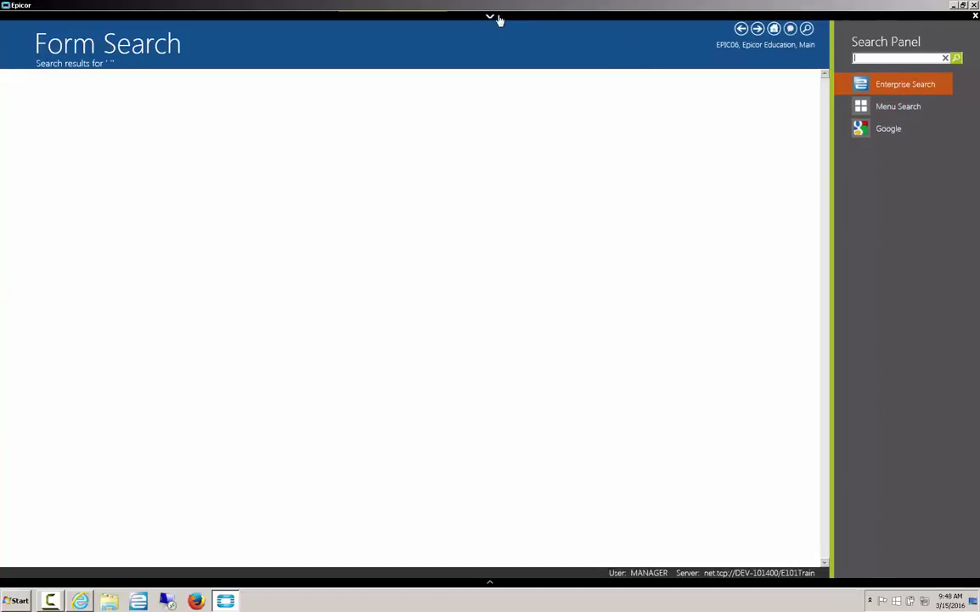
pyautogui.click(492, 17)
pyautogui.click(274, 50)
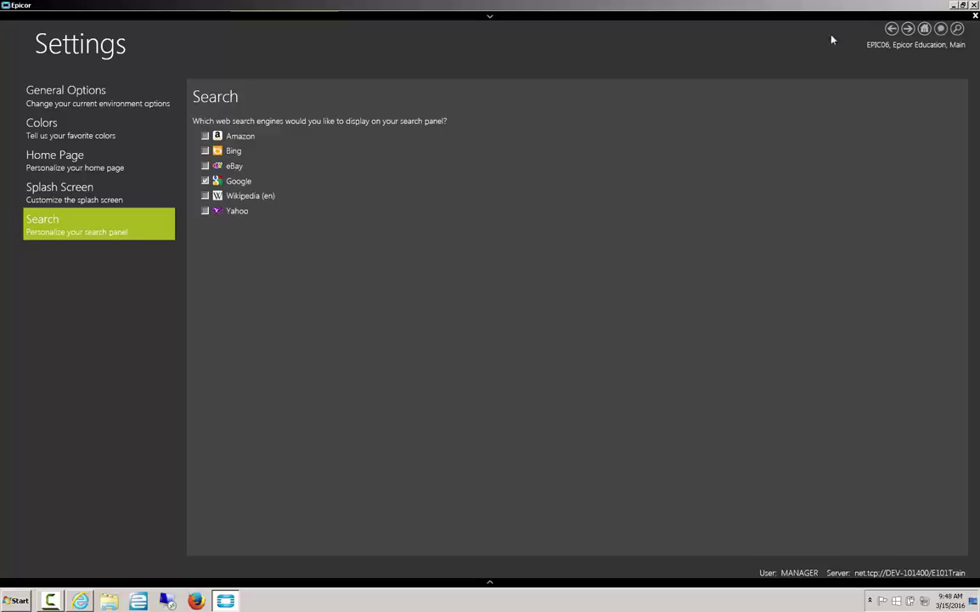
# Enable Amazon as a search engine and search Amazon for 'phone' from the search panel
pyautogui.click(205, 136)
pyautogui.click(957, 29)
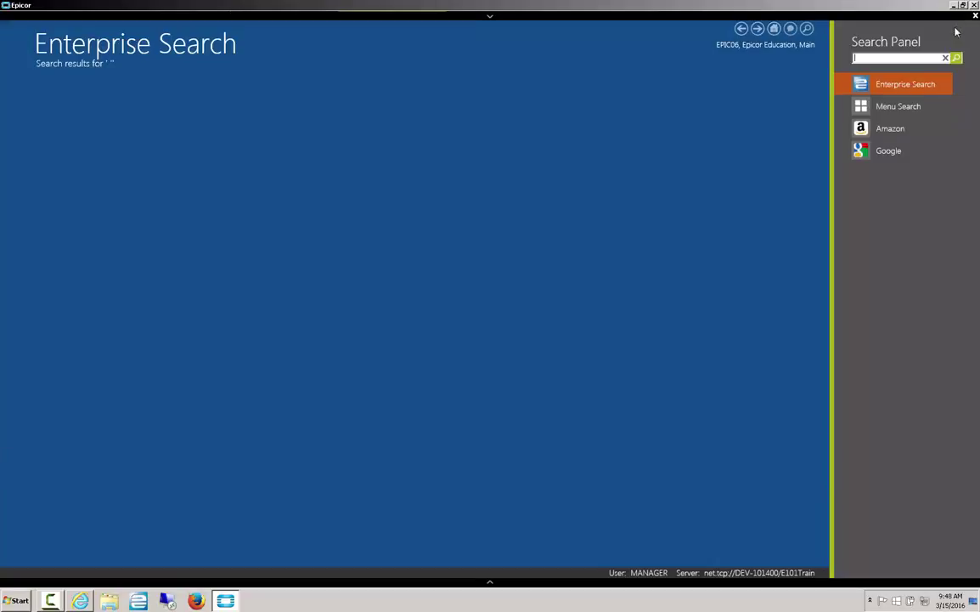
pyautogui.click(891, 130)
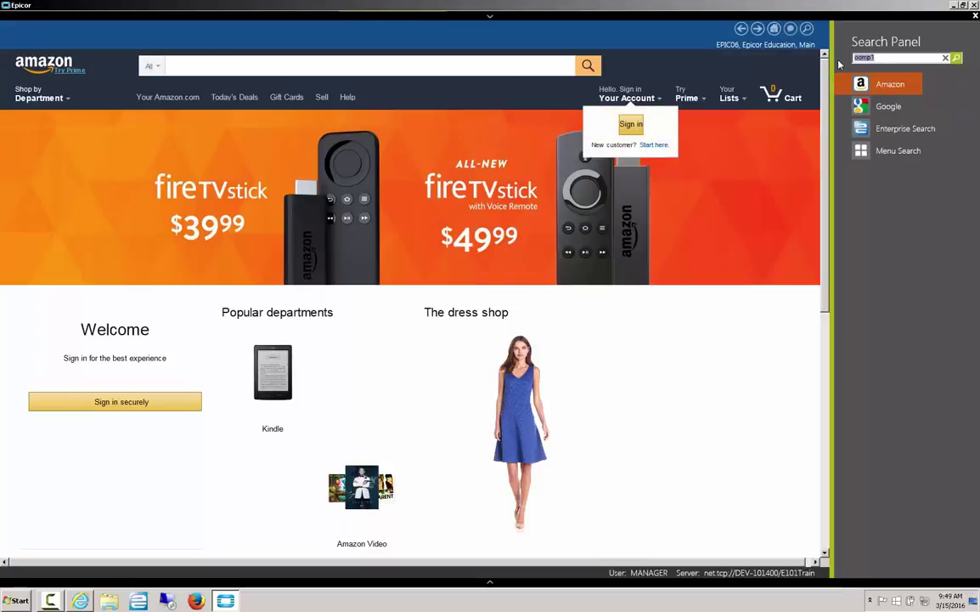
pyautogui.click(889, 57)
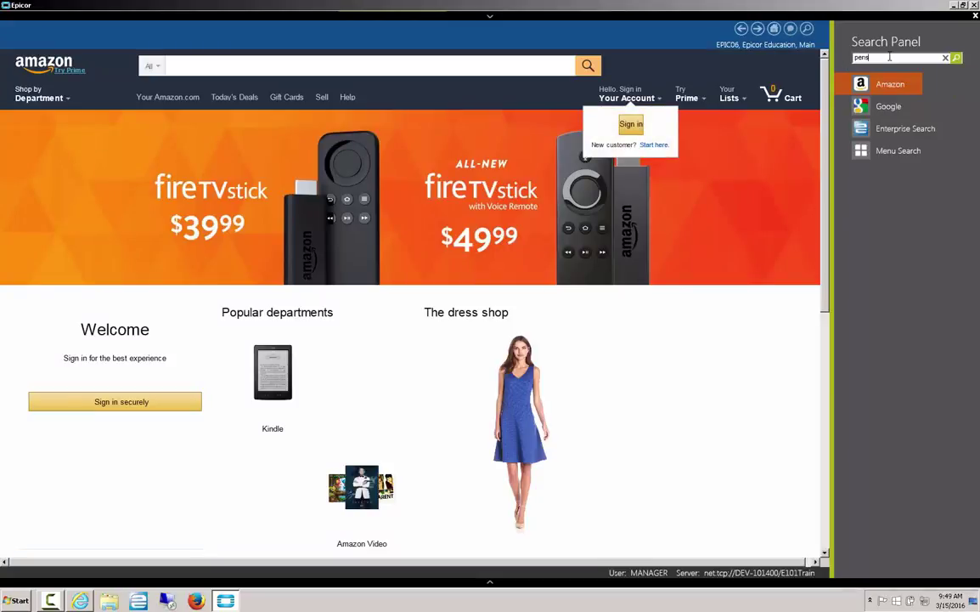
pyautogui.write('phone')
pyautogui.press('Return')
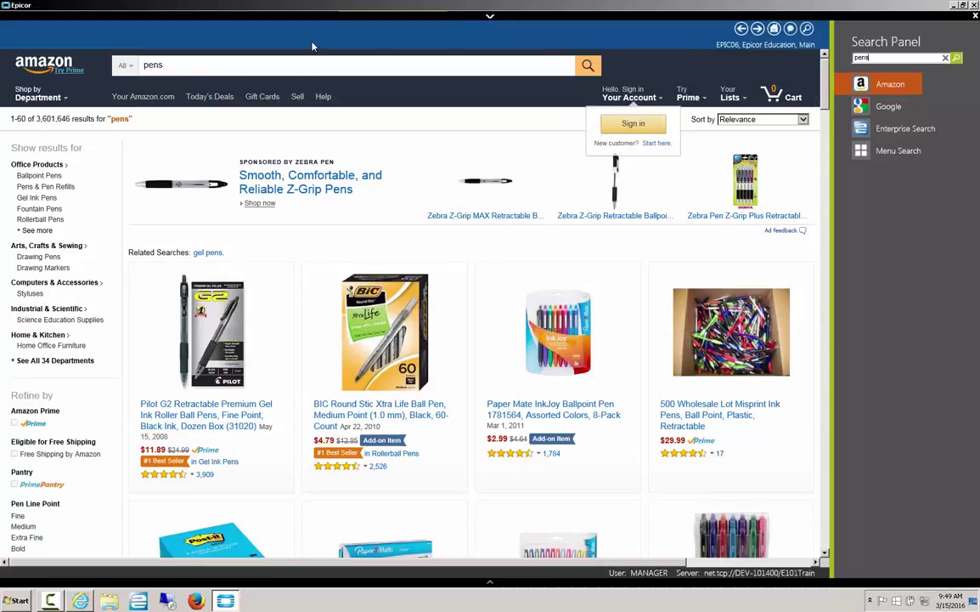
# Import the exported layout file through Home Page settings and confirm replacing the current settings
pyautogui.moveTo(348, 19)
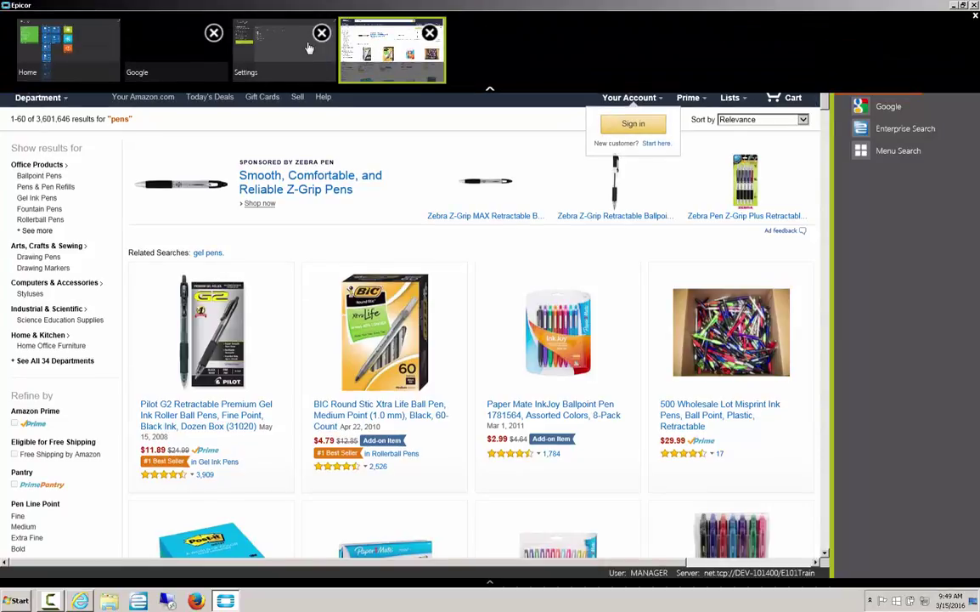
pyautogui.click(285, 49)
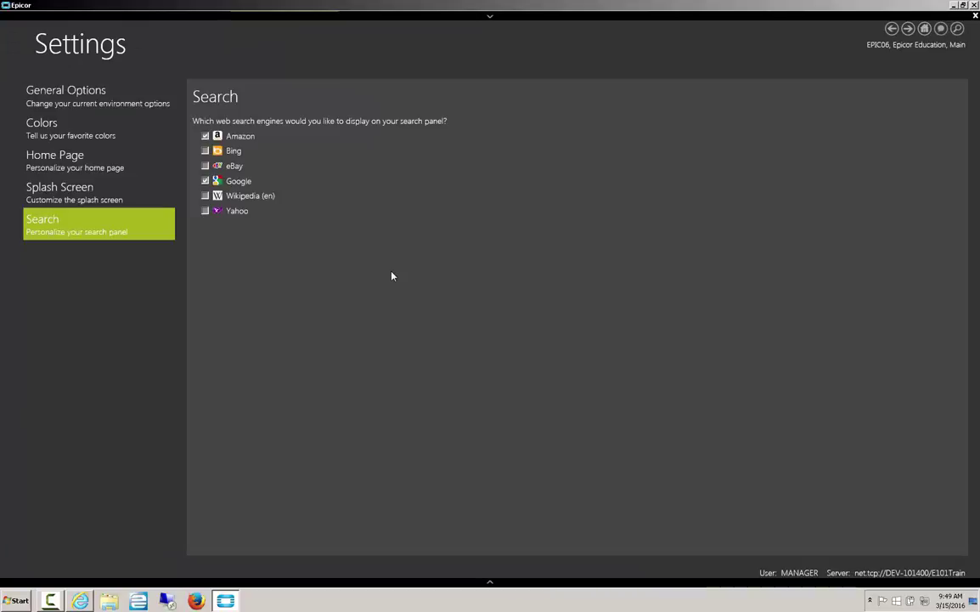
pyautogui.click(70, 156)
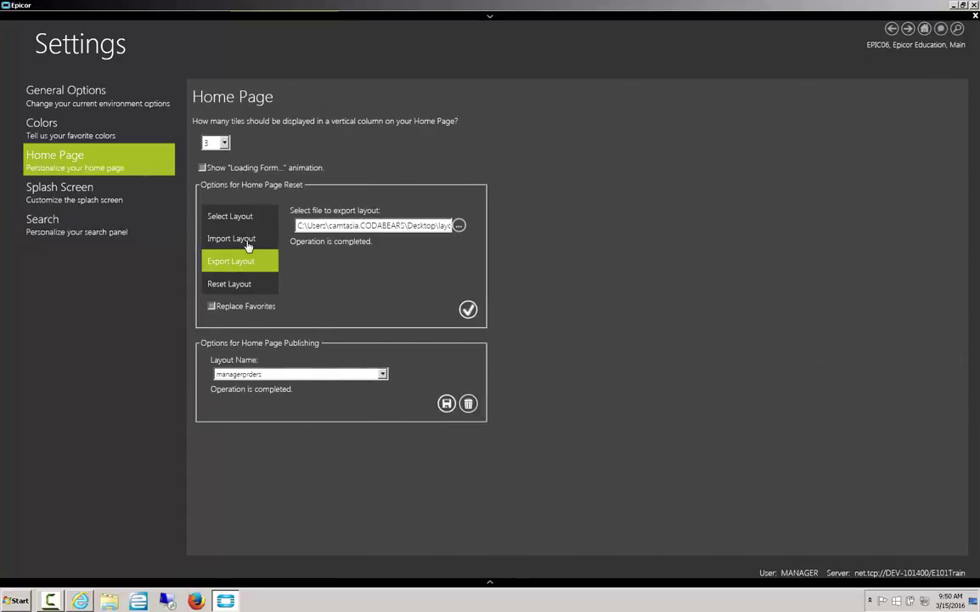
pyautogui.click(242, 239)
pyautogui.click(458, 226)
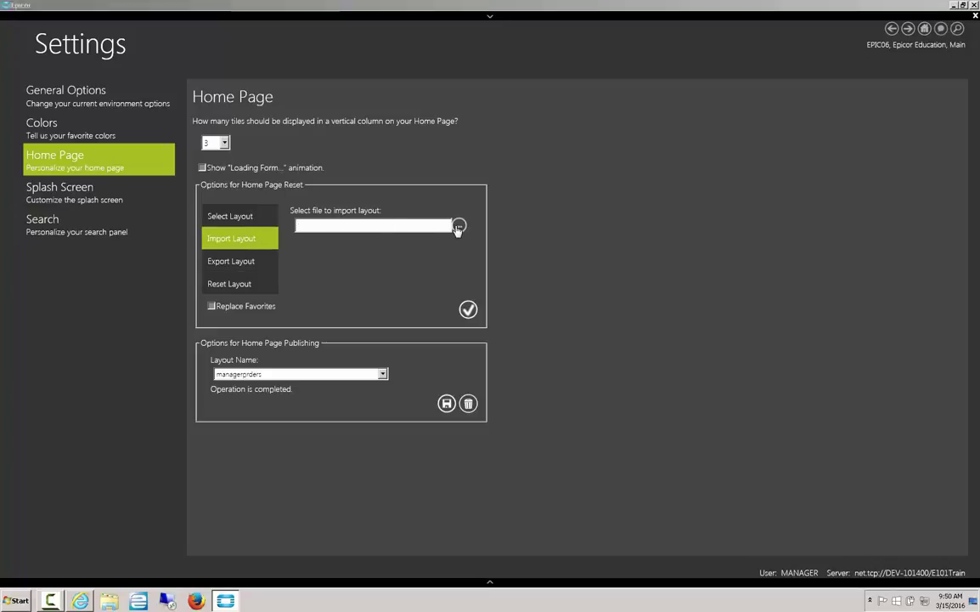
pyautogui.doubleClick(127, 136)
pyautogui.click(468, 310)
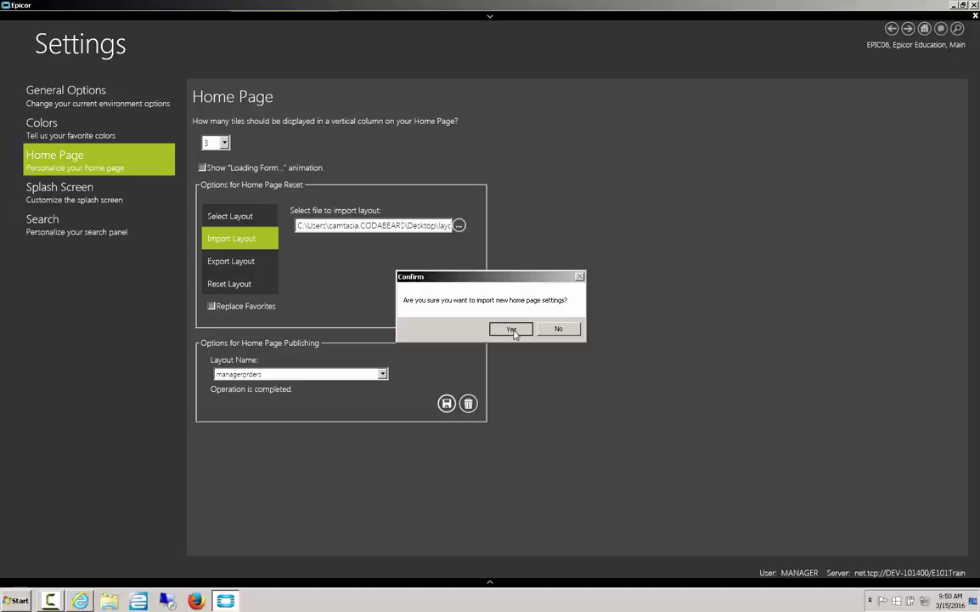
pyautogui.click(512, 329)
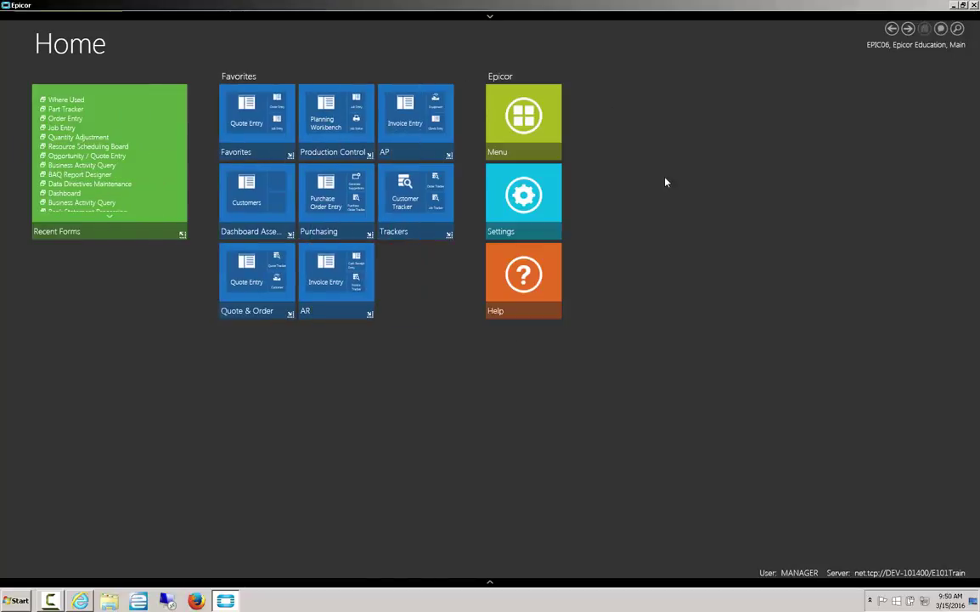
# Select the published 'managerprders' layout in the Home Page settings
pyautogui.click(498, 586)
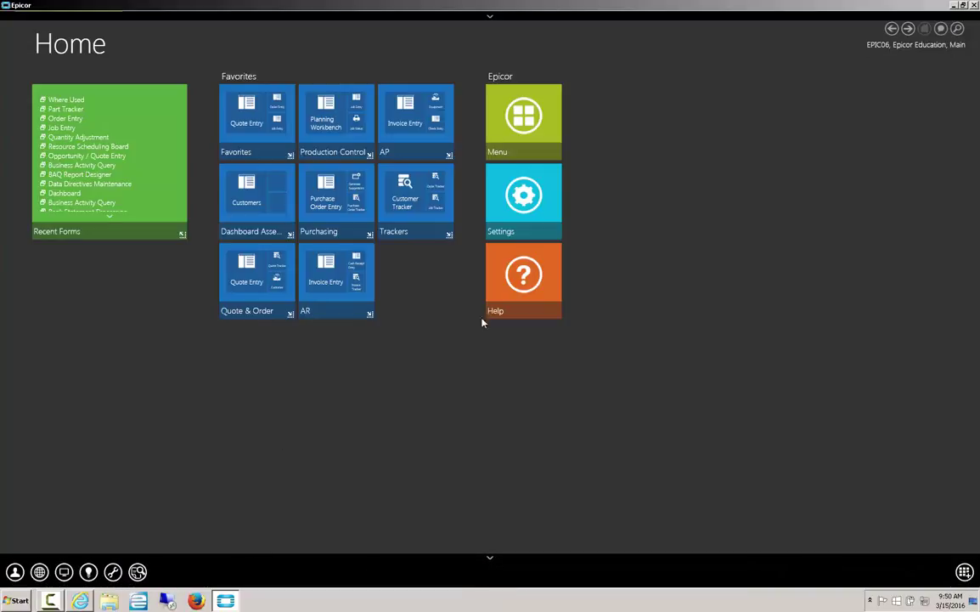
pyautogui.click(522, 202)
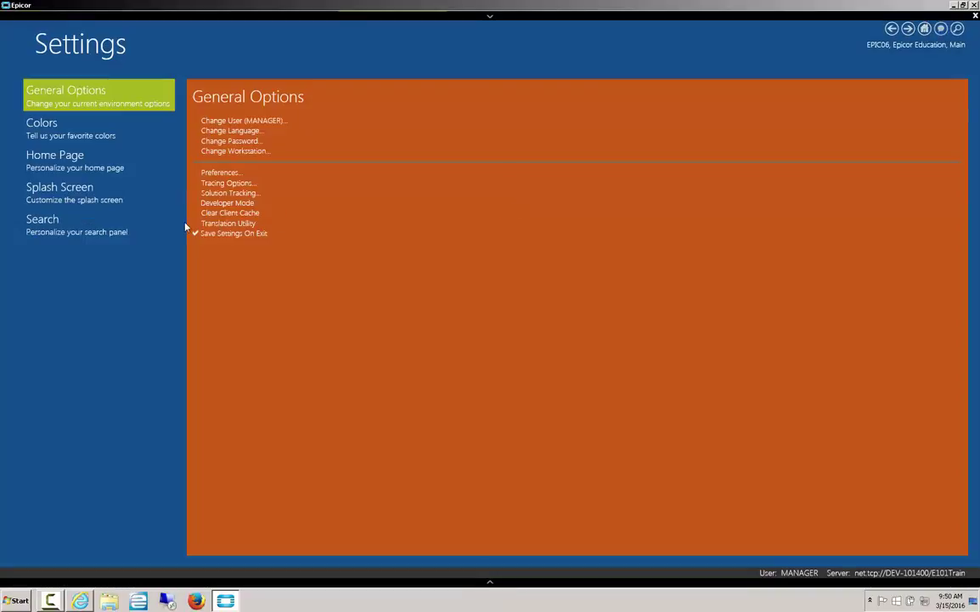
pyautogui.click(104, 164)
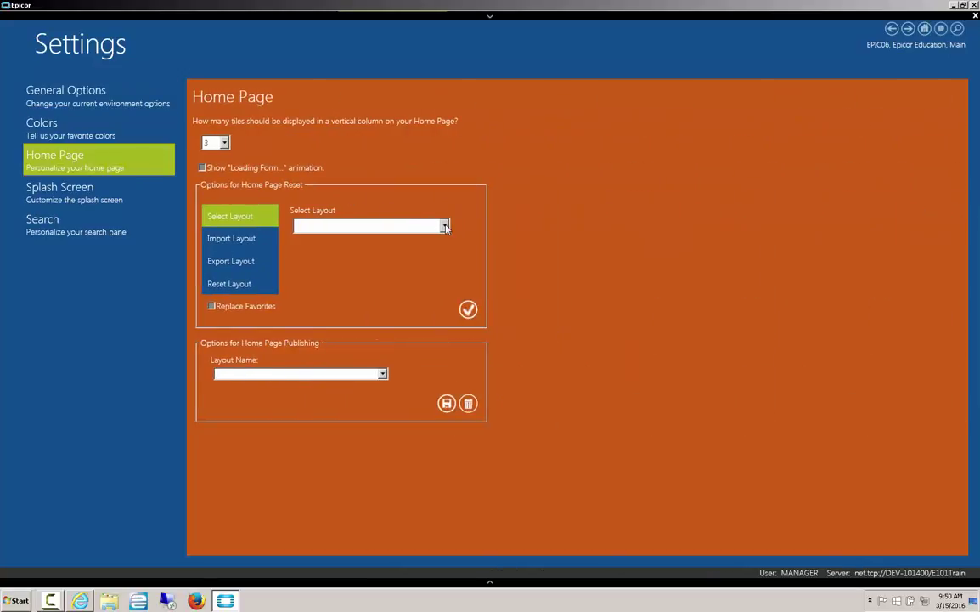
pyautogui.click(372, 226)
pyautogui.click(367, 242)
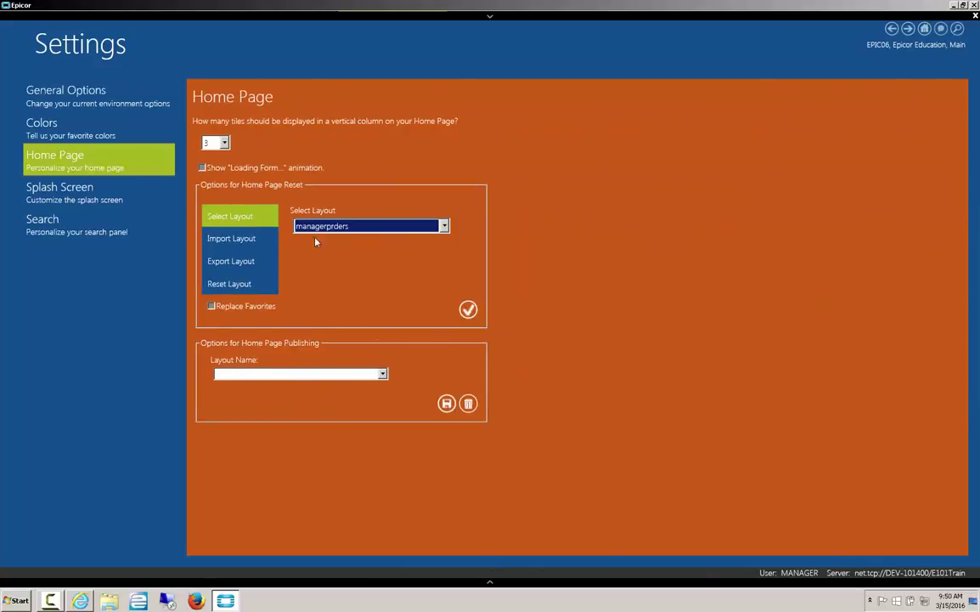